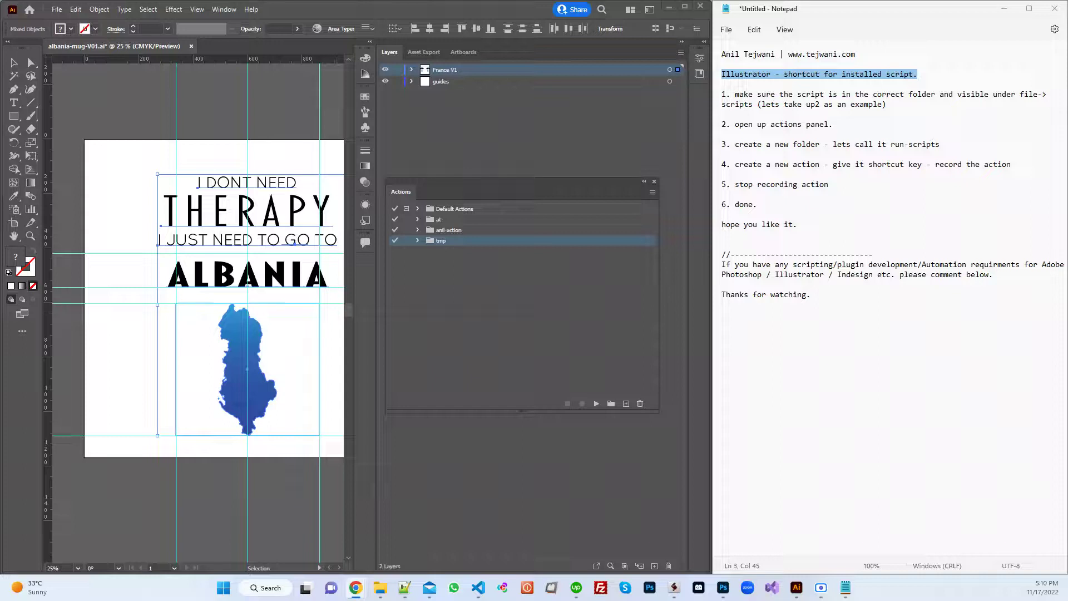
# Step: Review the title line of the Notepad shortcut guide by selecting parts of it
pyautogui.click(735, 54)
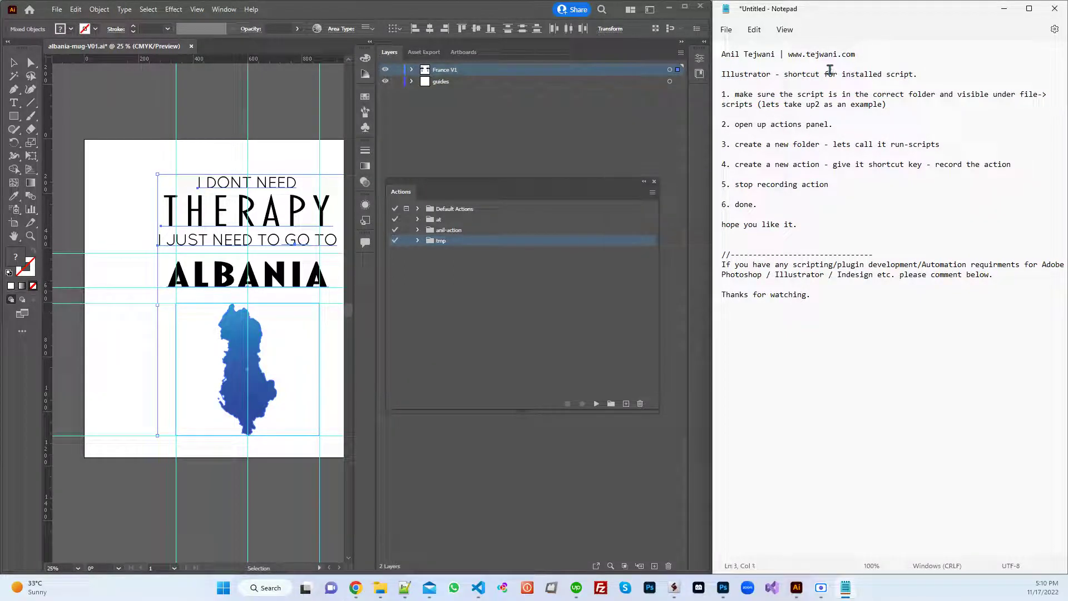
pyautogui.moveTo(830, 74); pyautogui.dragTo(722, 74)
pyautogui.click(823, 114)
pyautogui.keyDown('ctrl'); pyautogui.scroll(5, 830, 134); pyautogui.keyUp('ctrl')
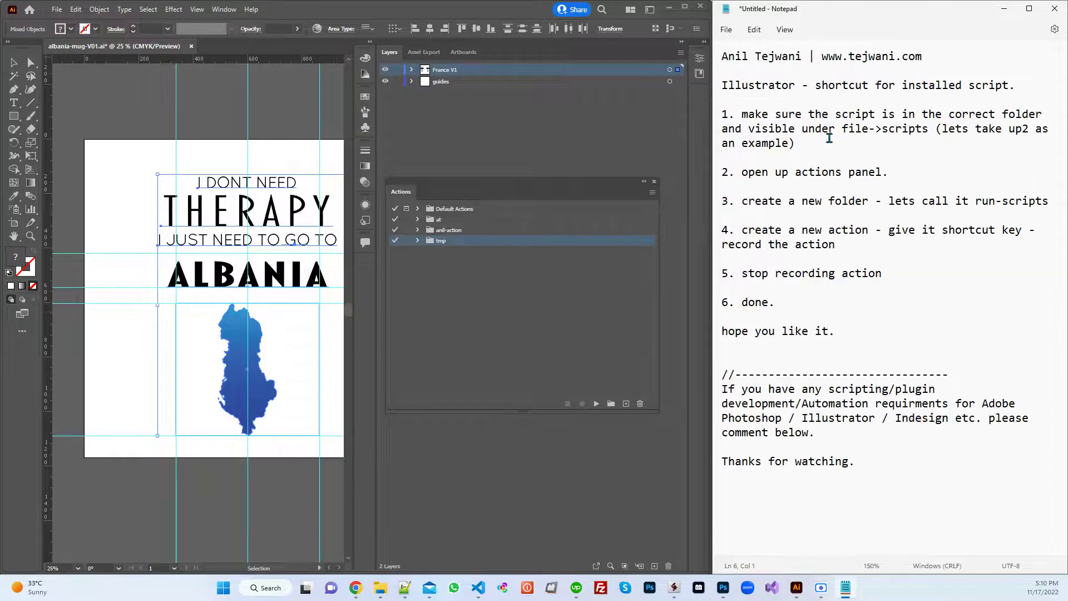
pyautogui.doubleClick(734, 83)
pyautogui.press('Left')
pyautogui.moveTo(978, 80); pyautogui.dragTo(1020, 83)
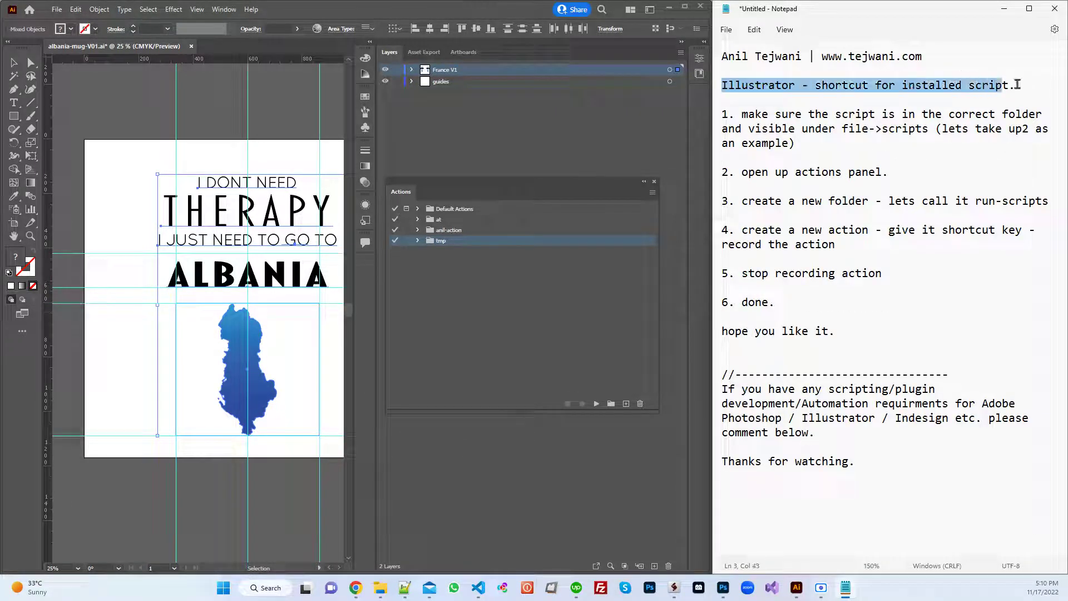
# Step: Capitalise 'make' to 'Make' in step 1 and 'open' to 'Open' in step 2
pyautogui.click(742, 127)
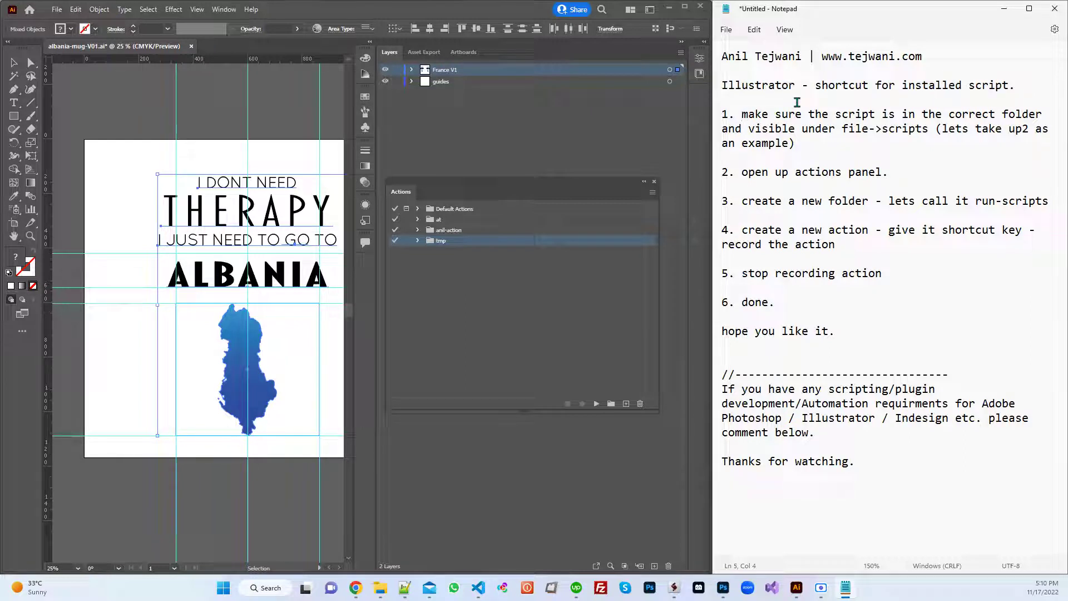
pyautogui.write('M')
pyautogui.press('Delete')
pyautogui.hotkey('shift', 'Left')
pyautogui.write('O')
pyautogui.moveTo(741, 114); pyautogui.dragTo(931, 127)
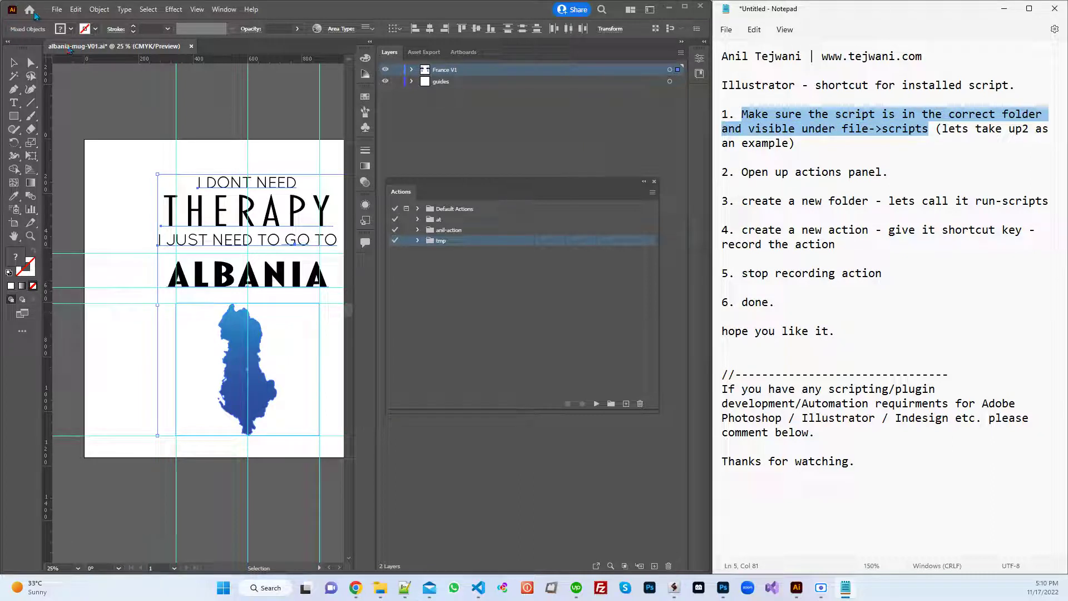
pyautogui.click(56, 11)
pyautogui.click(56, 10)
pyautogui.moveTo(100, 269)
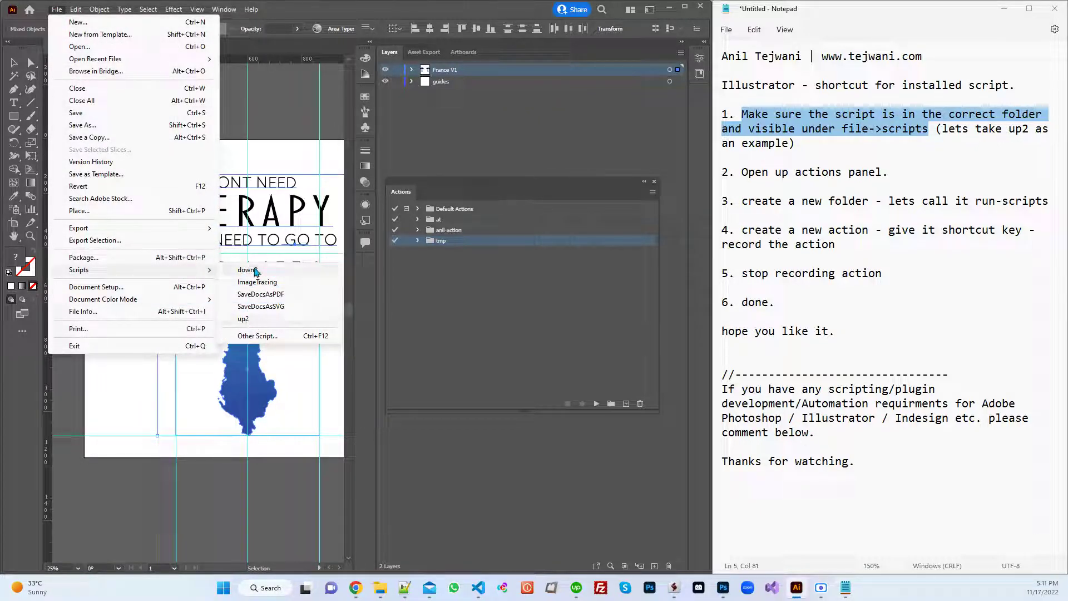
pyautogui.click(937, 139)
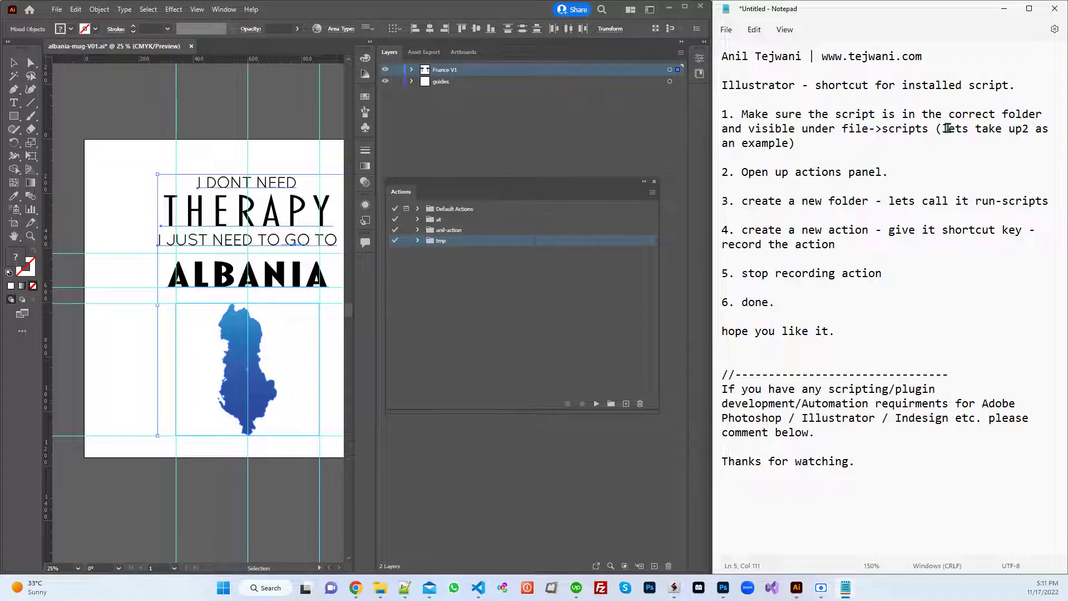
pyautogui.moveTo(938, 129)
pyautogui.mouseDown()
pyautogui.moveTo(766, 137)
pyautogui.moveTo(789, 143)
pyautogui.mouseUp()
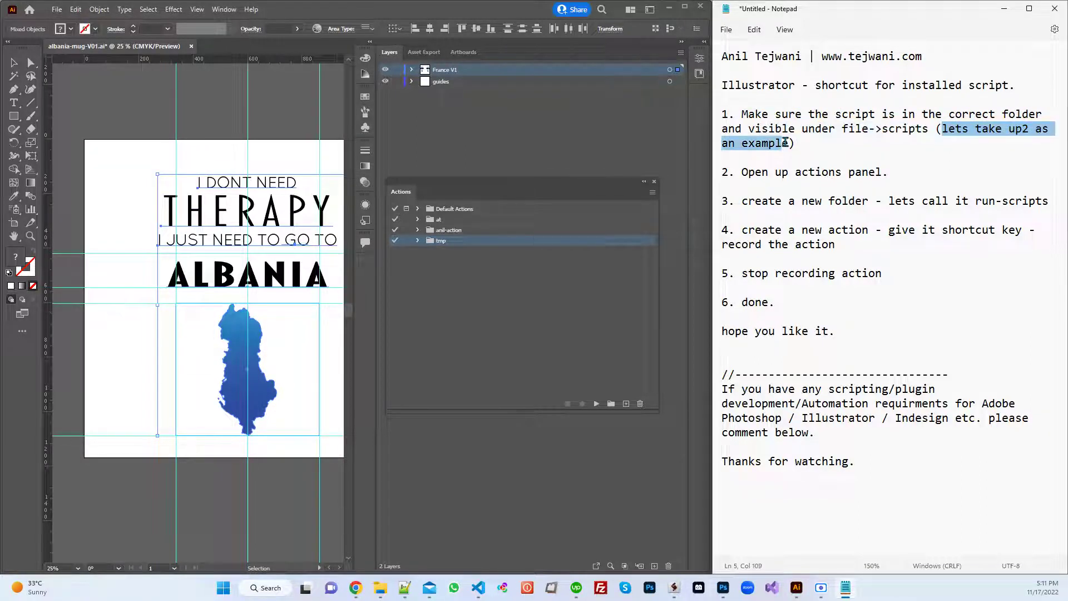
pyautogui.click(57, 9)
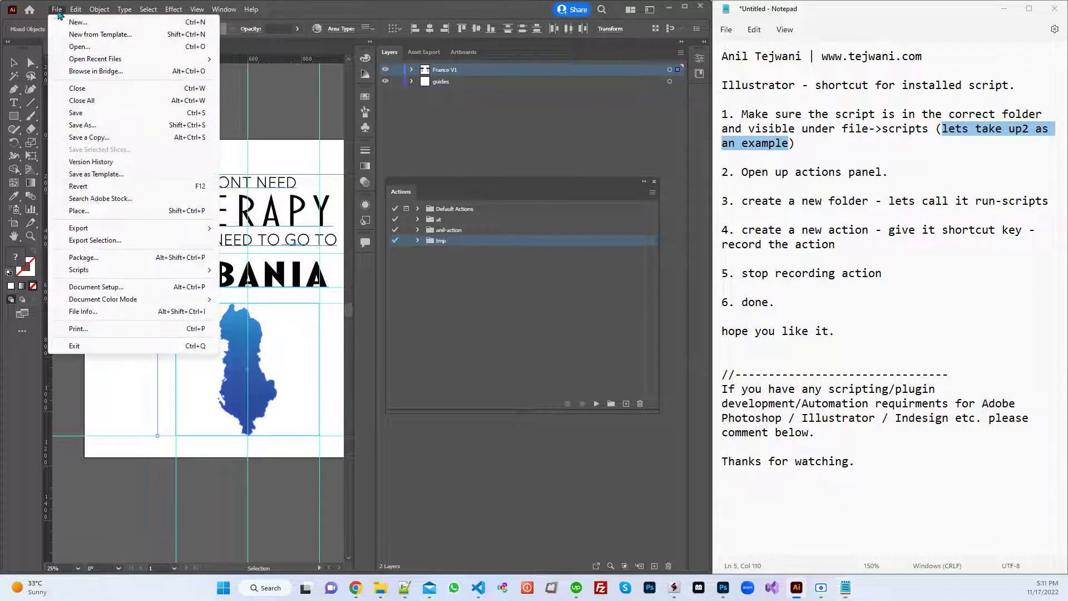
pyautogui.moveTo(79, 269)
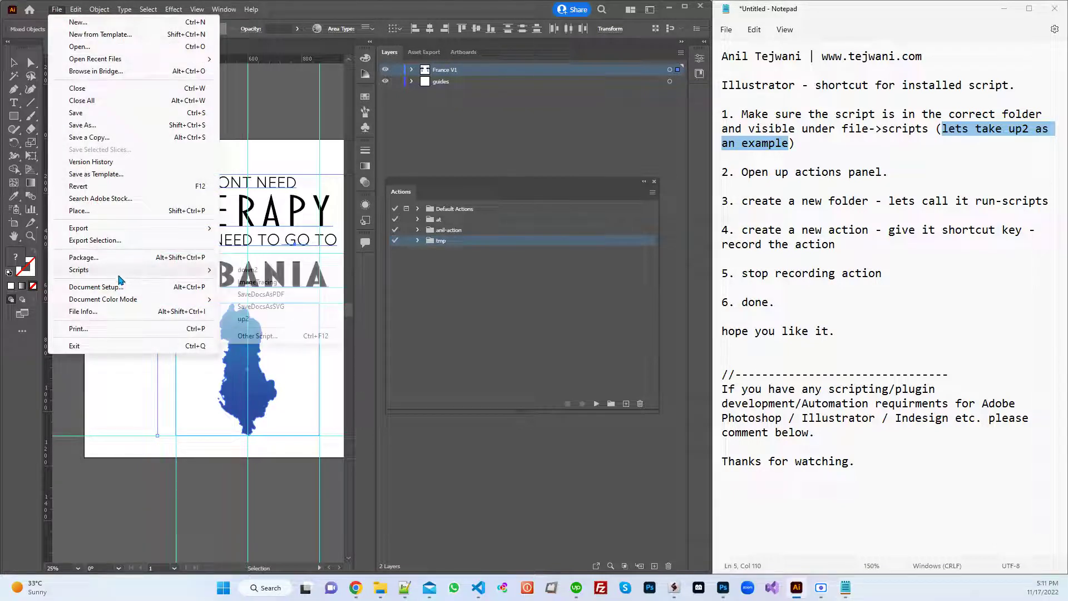
pyautogui.click(457, 82)
# Step: Capitalise 'actions' to 'Actions' in the notes' Open up actions panel step
pyautogui.click(764, 175)
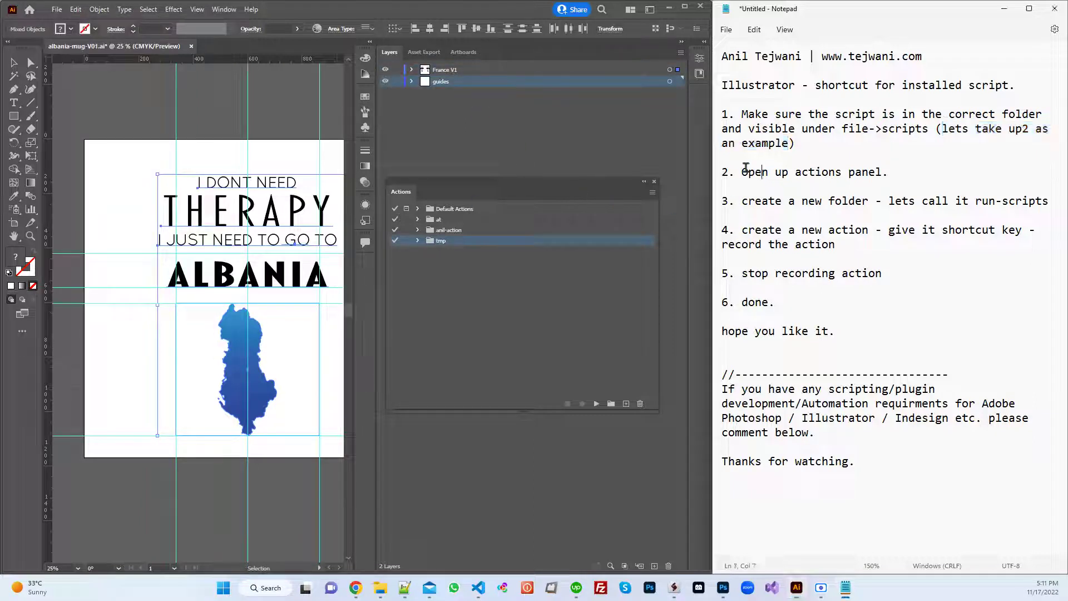
pyautogui.moveTo(742, 173); pyautogui.dragTo(878, 175)
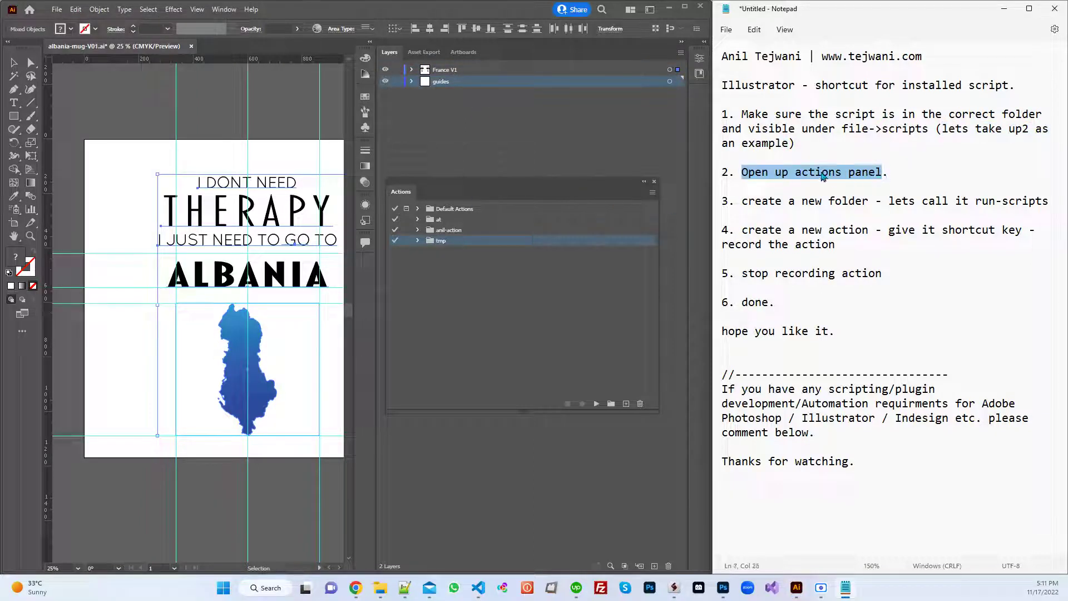
pyautogui.click(799, 174)
pyautogui.write('A')
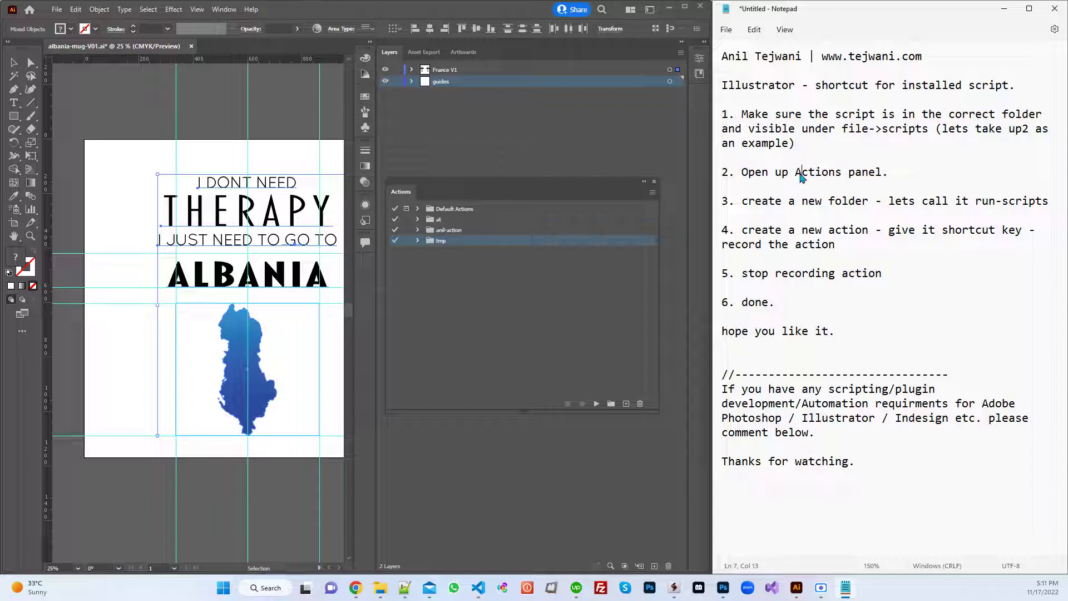
pyautogui.press('Delete')
pyautogui.write('A')
# Step: Close the floating Actions panel, reopen it from Window, and place it beside Layers
pyautogui.moveTo(394, 201); pyautogui.dragTo(125, 107)
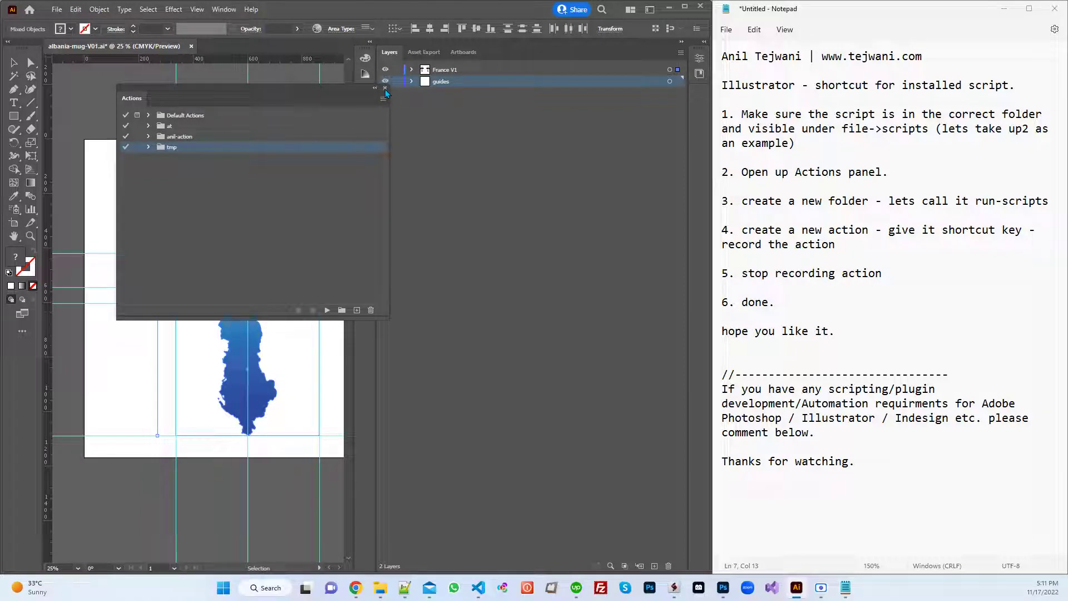
pyautogui.click(385, 88)
pyautogui.click(224, 10)
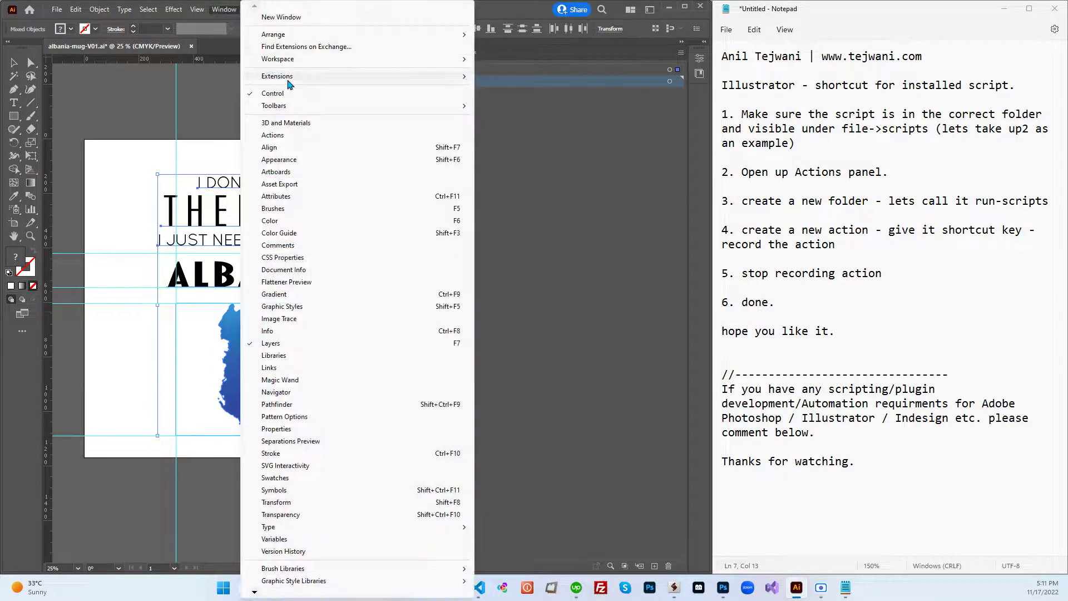
pyautogui.click(301, 138)
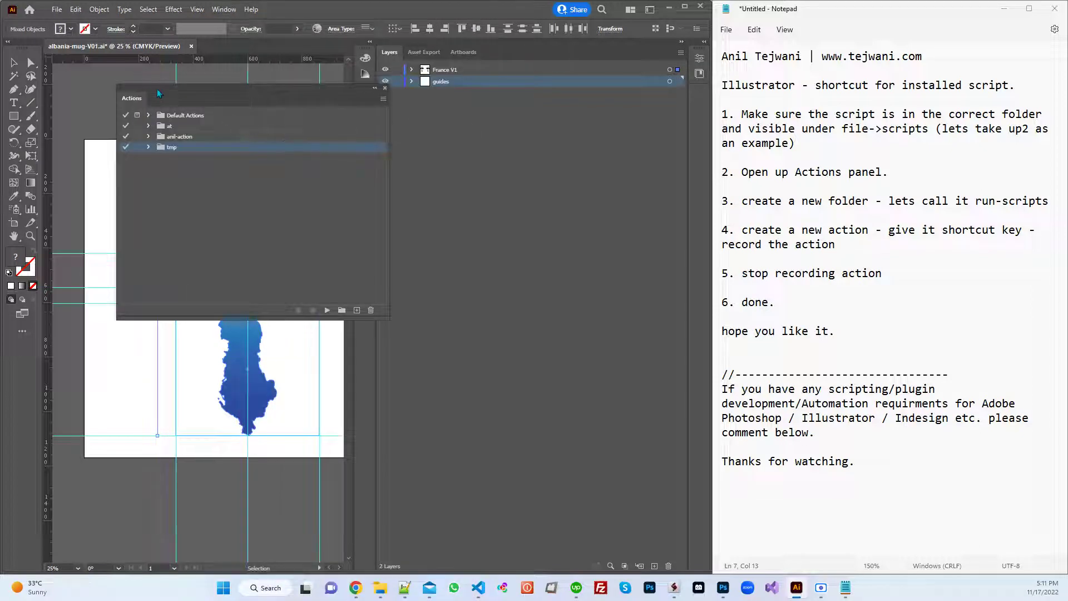
pyautogui.moveTo(158, 87); pyautogui.dragTo(439, 146)
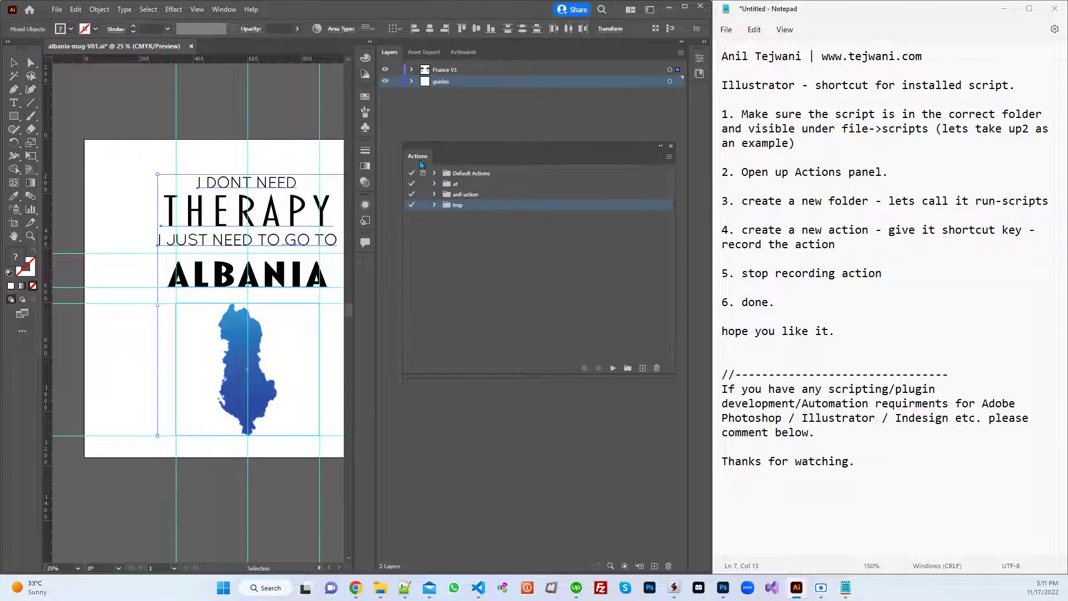
# Step: Create a new action set, pasting run-scripts from the notes as its name
pyautogui.moveTo(742, 201); pyautogui.dragTo(875, 201)
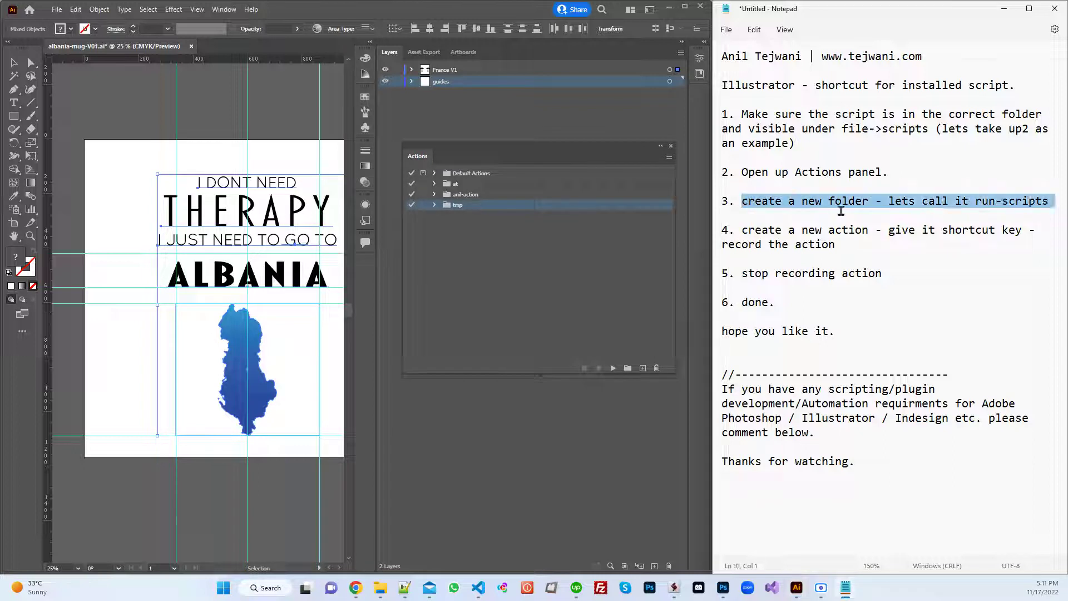
pyautogui.moveTo(977, 201); pyautogui.dragTo(1051, 199)
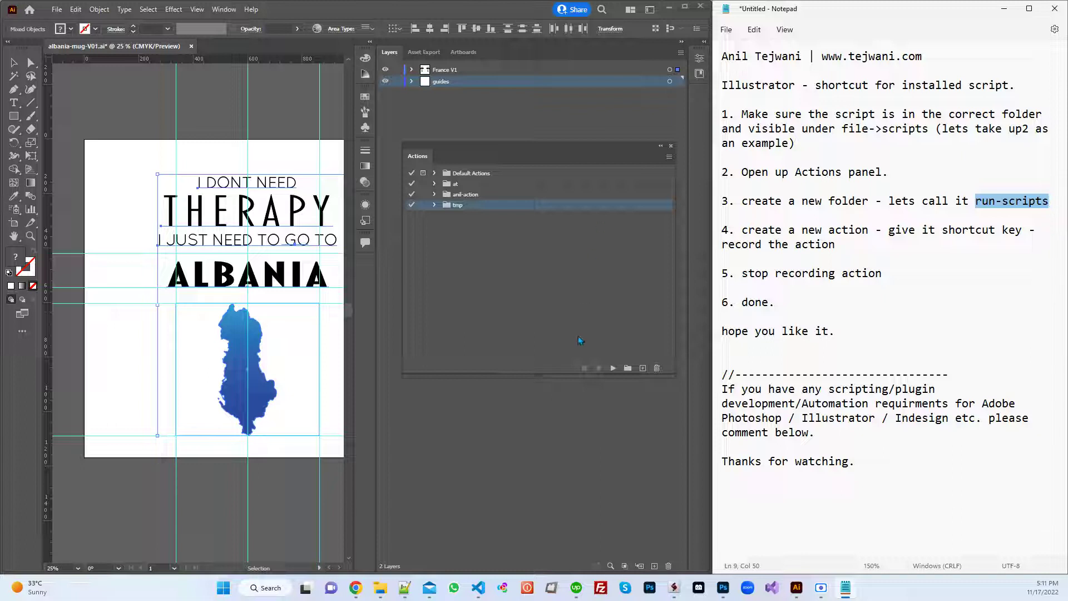
pyautogui.click(628, 366)
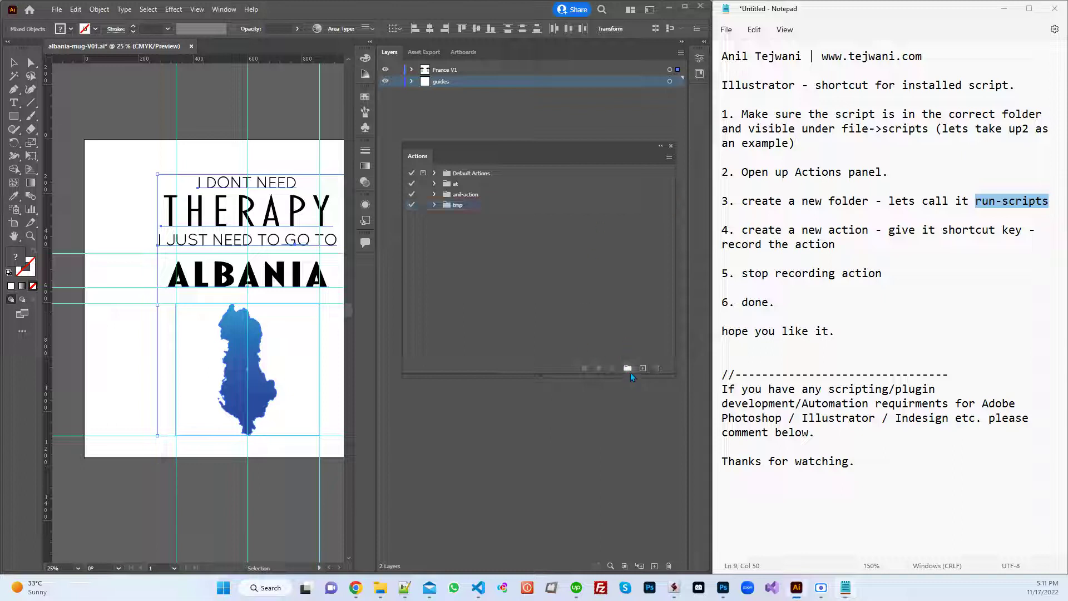
pyautogui.click(628, 369)
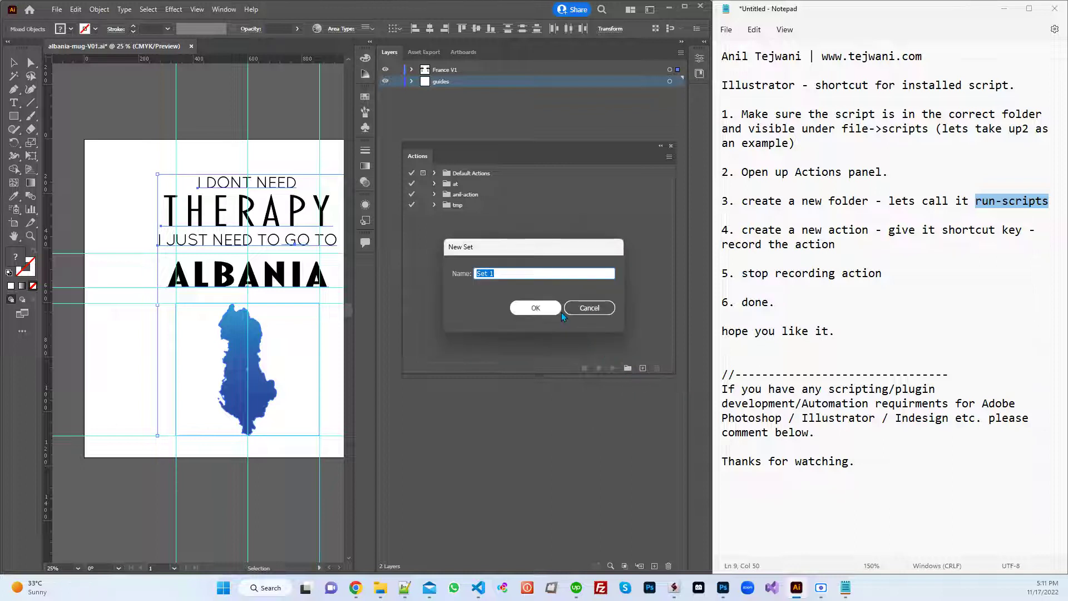
pyautogui.write('run-scripts')
pyautogui.click(536, 308)
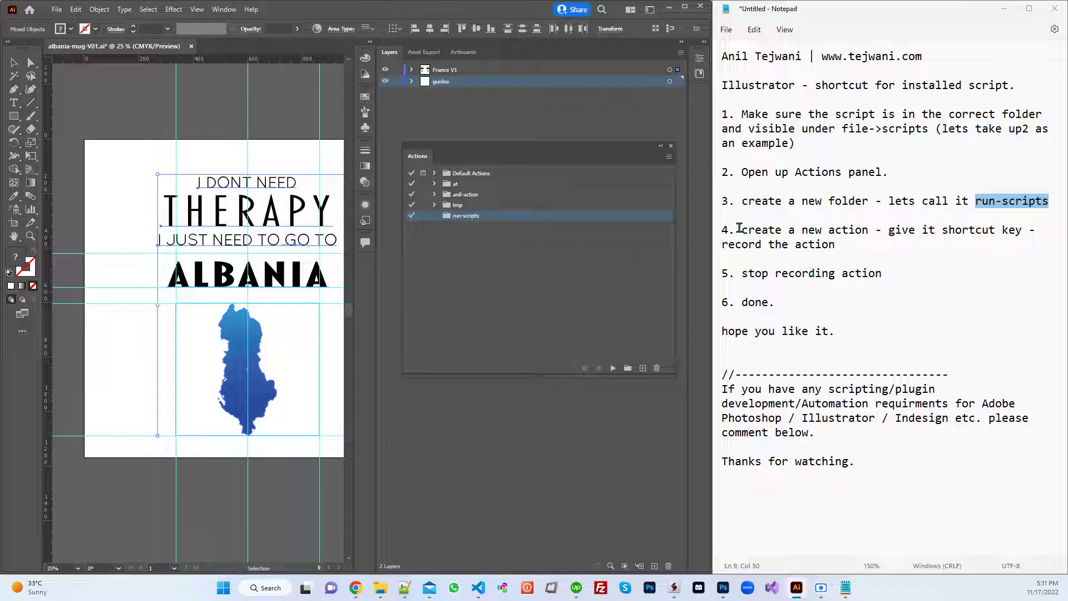
pyautogui.moveTo(742, 229); pyautogui.dragTo(1025, 230)
# Step: Name a new action action-up2 in run-scripts with a Shift+Control+F7 shortcut
pyautogui.click(876, 230)
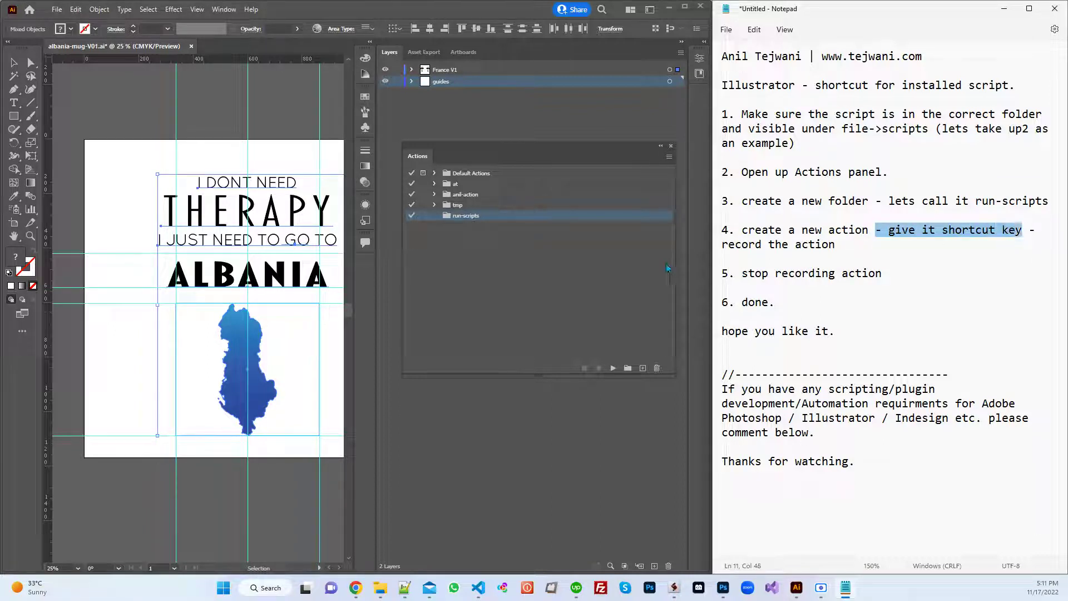
pyautogui.click(647, 383)
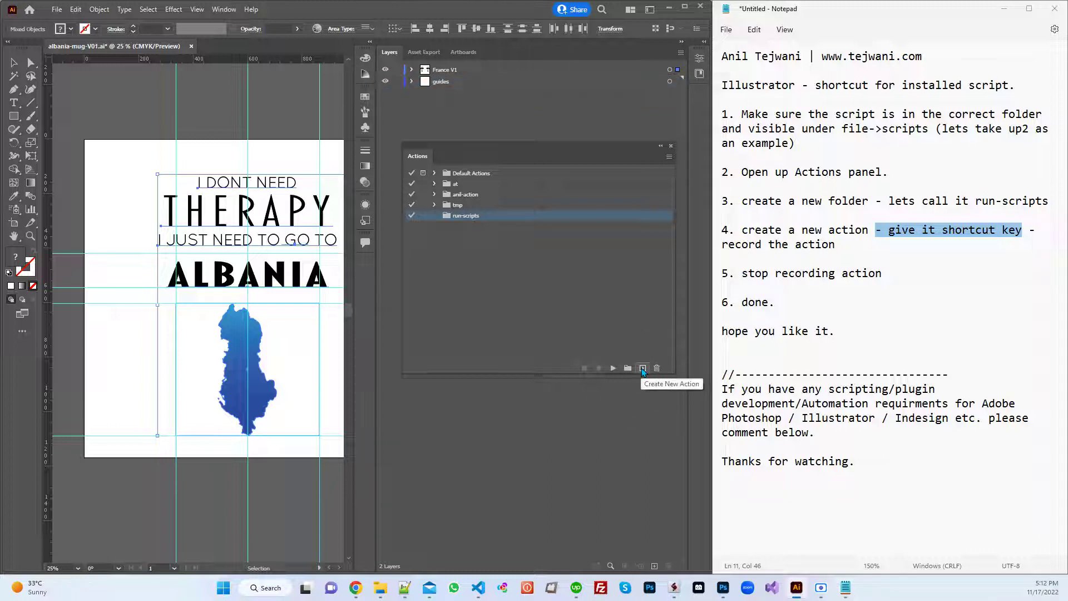
pyautogui.click(643, 368)
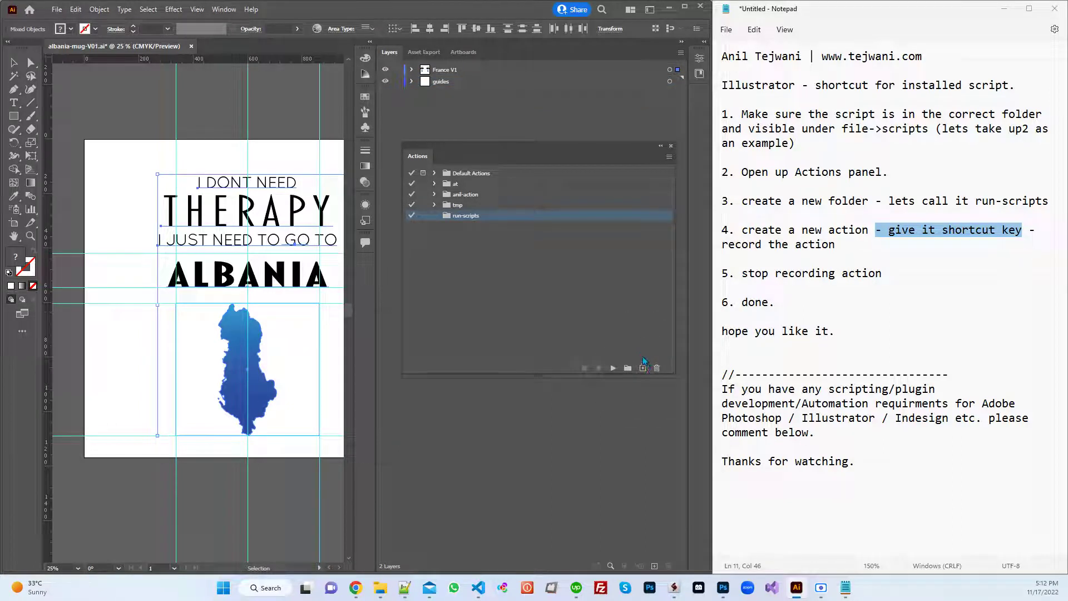
pyautogui.click(644, 369)
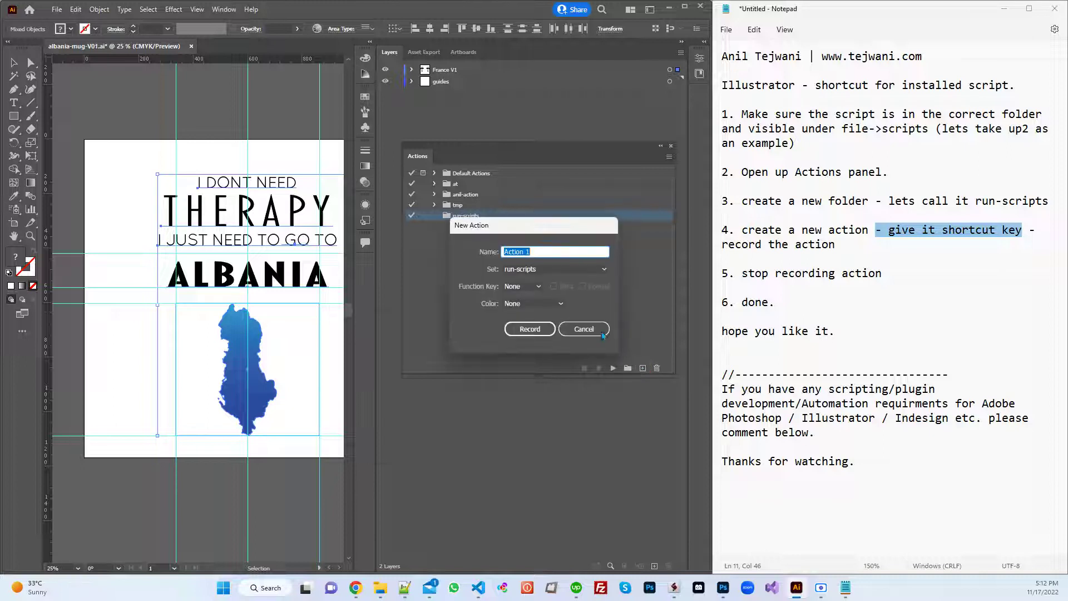
pyautogui.write('a')
pyautogui.click(525, 286)
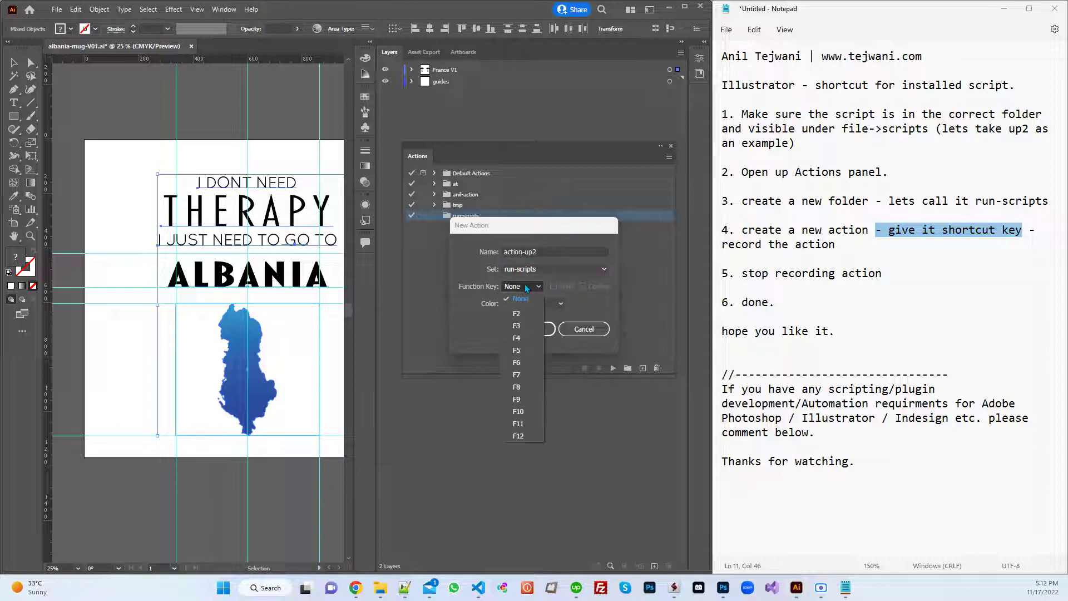
pyautogui.click(517, 375)
pyautogui.click(554, 287)
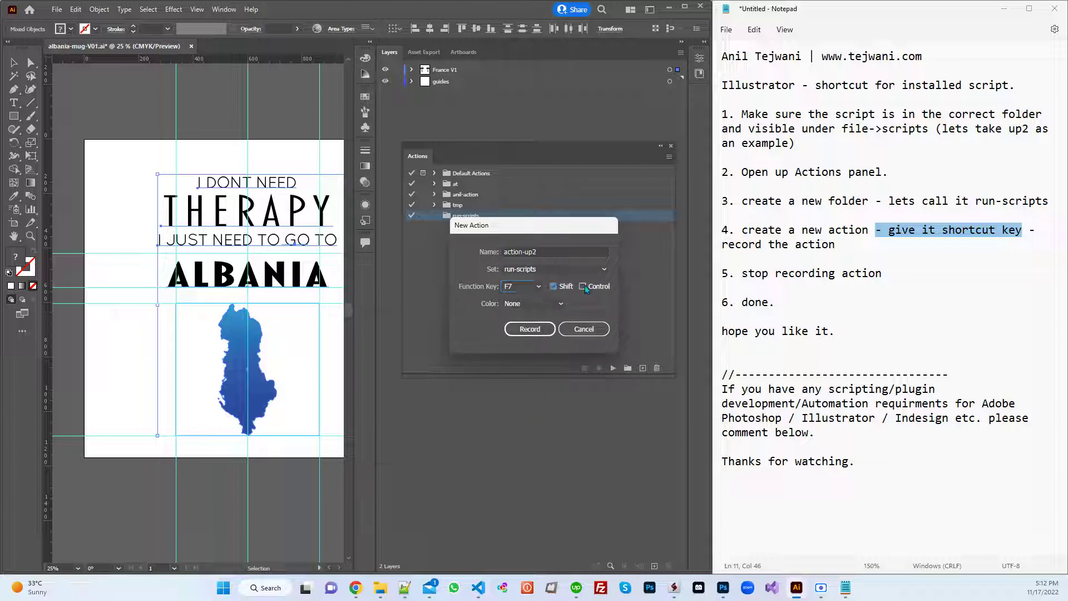
pyautogui.click(583, 286)
# Step: Split notes step 4 into indented sub-points: shortcut key and record the action
pyautogui.click(847, 247)
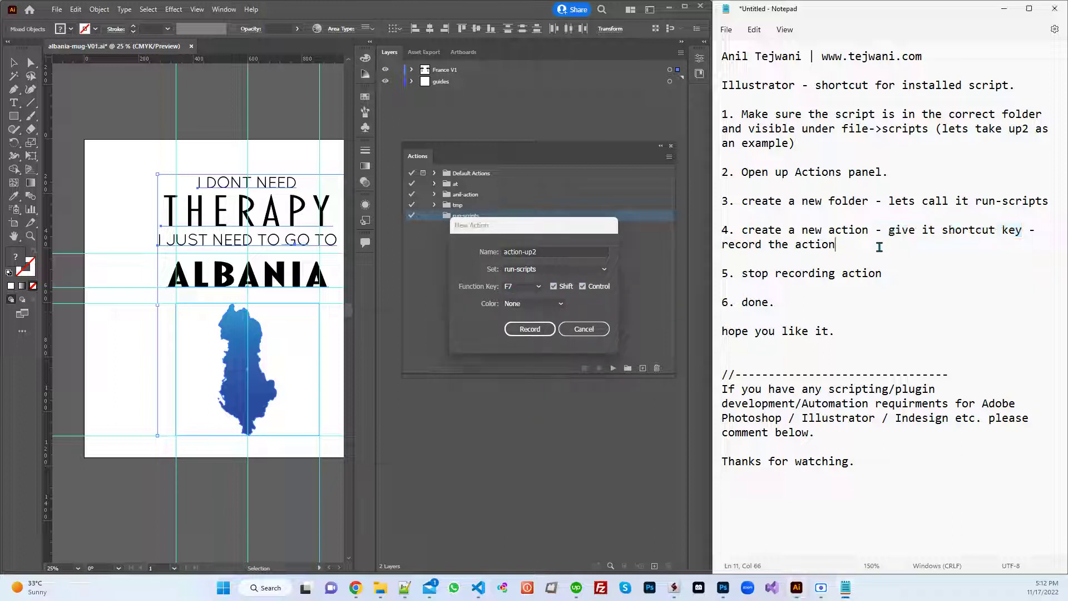
pyautogui.moveTo(875, 230)
pyautogui.mouseDown()
pyautogui.moveTo(1034, 228)
pyautogui.moveTo(1022, 223)
pyautogui.mouseUp()
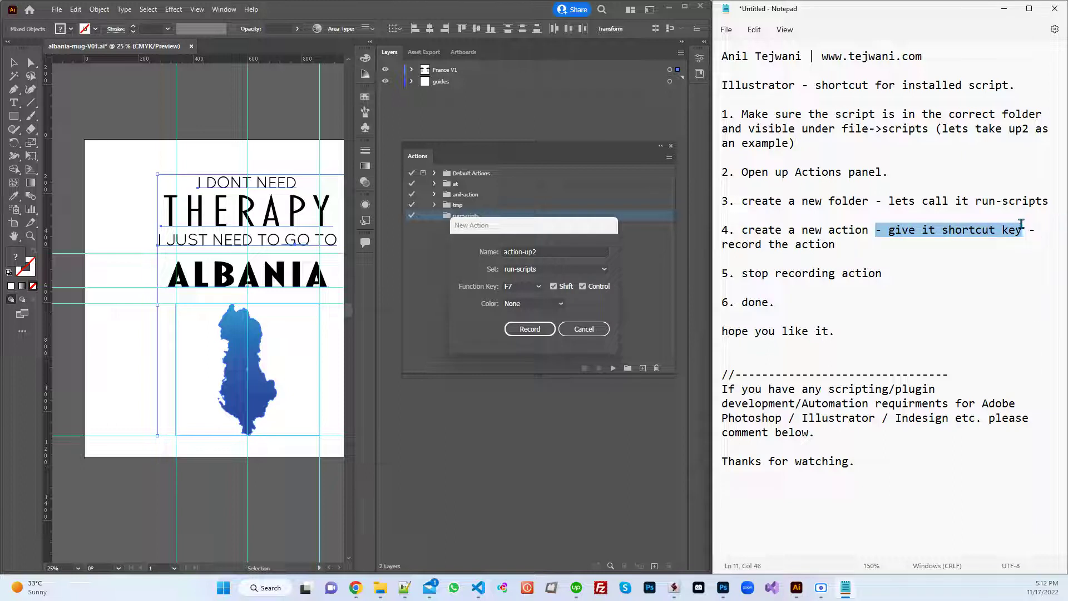
pyautogui.click(782, 245)
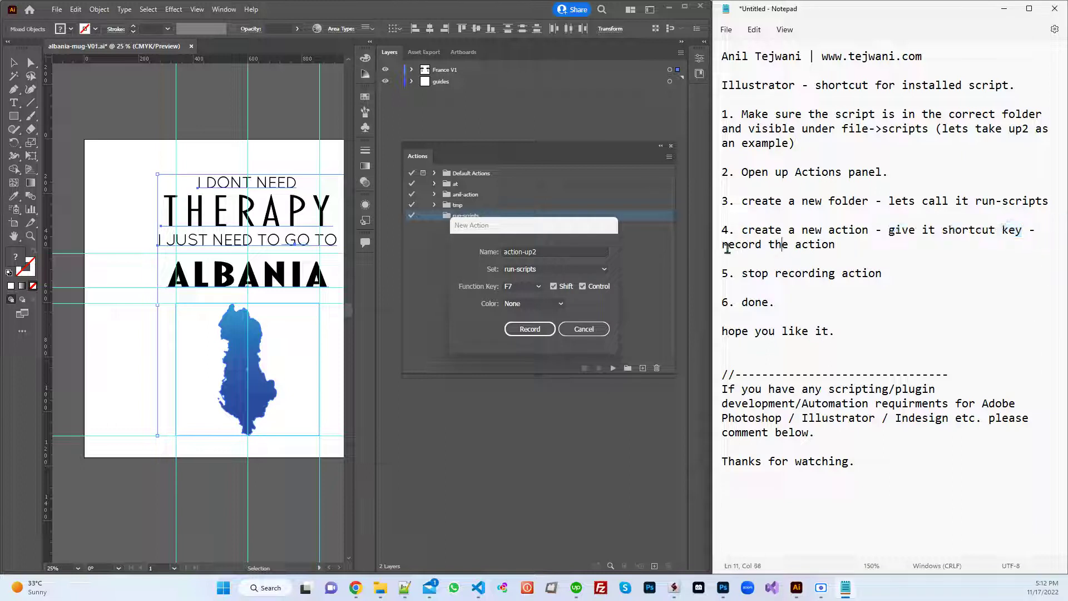
pyautogui.click(875, 229)
pyautogui.press('Return')
pyautogui.press('Tab')
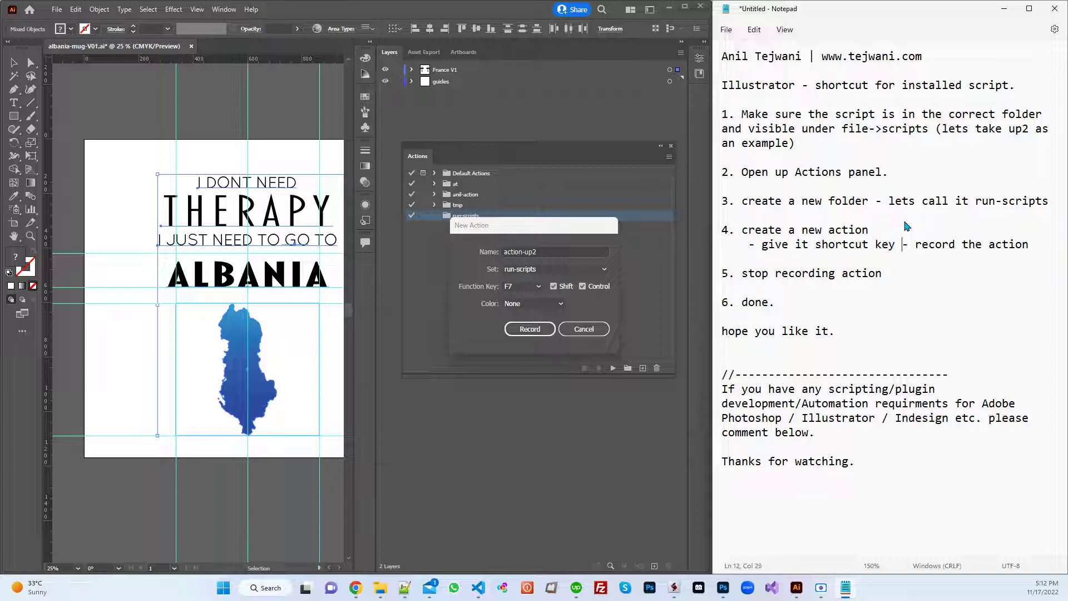
pyautogui.press('Return')
pyautogui.press('Tab')
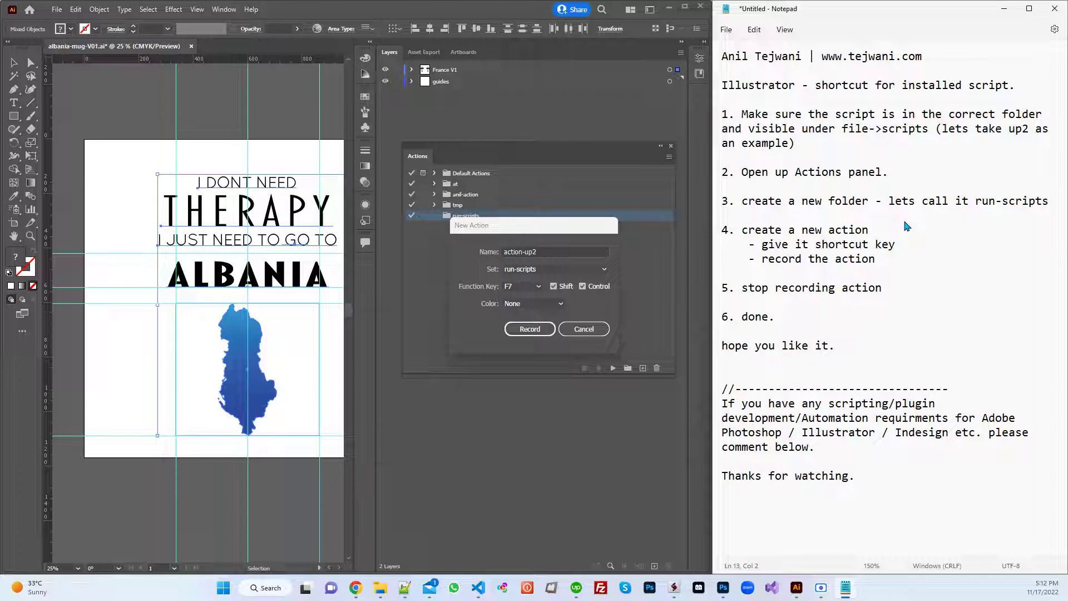
pyautogui.keyDown('shift'); pyautogui.click(879, 259); pyautogui.keyUp('shift')
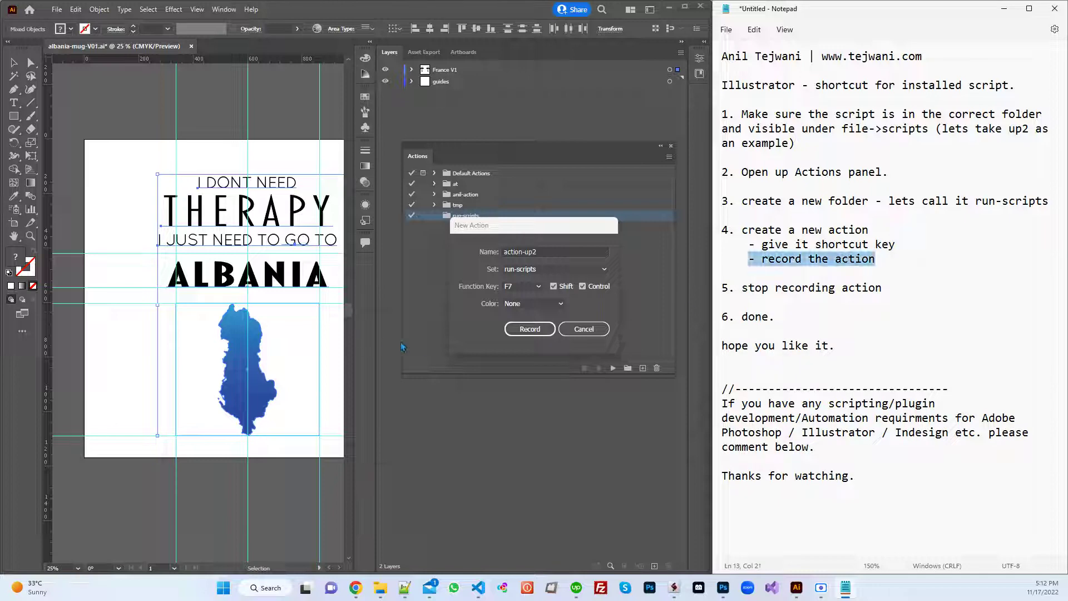
# Step: Start recording action-up2 and begin an 'important' warning line in the notes
pyautogui.click(526, 330)
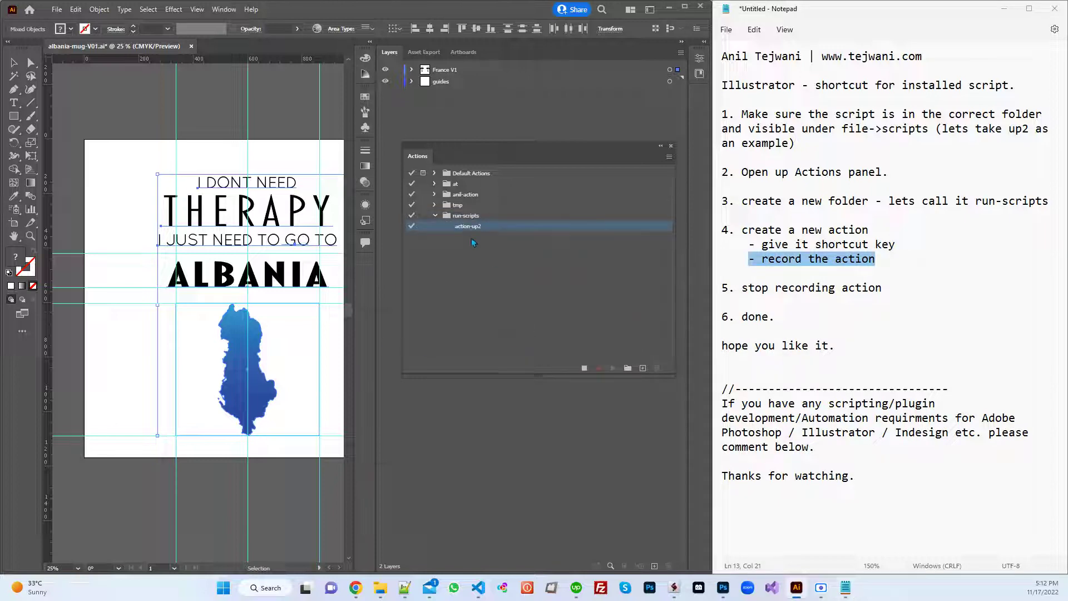
pyautogui.click(889, 260)
pyautogui.press('Return')
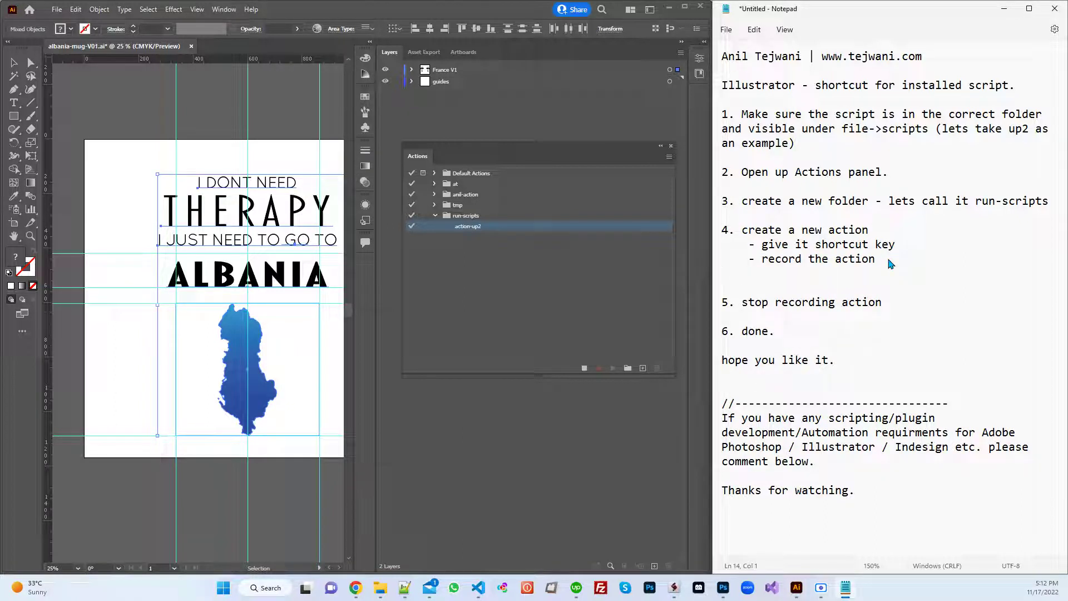
pyautogui.write('-important')
pyautogui.write(' - wat')
pyautogui.write('ch car')
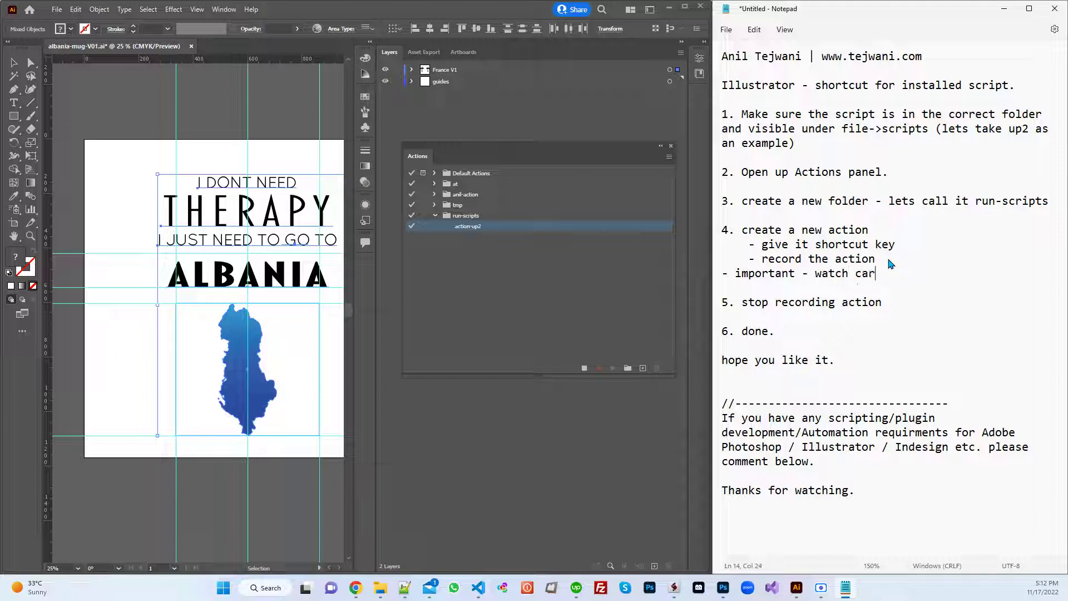
pyautogui.write('lly')
pyautogui.write('e')
# Step: Insert the File > Scripts > up2 menu item into action-up2 via Insert Menu Item
pyautogui.click(669, 158)
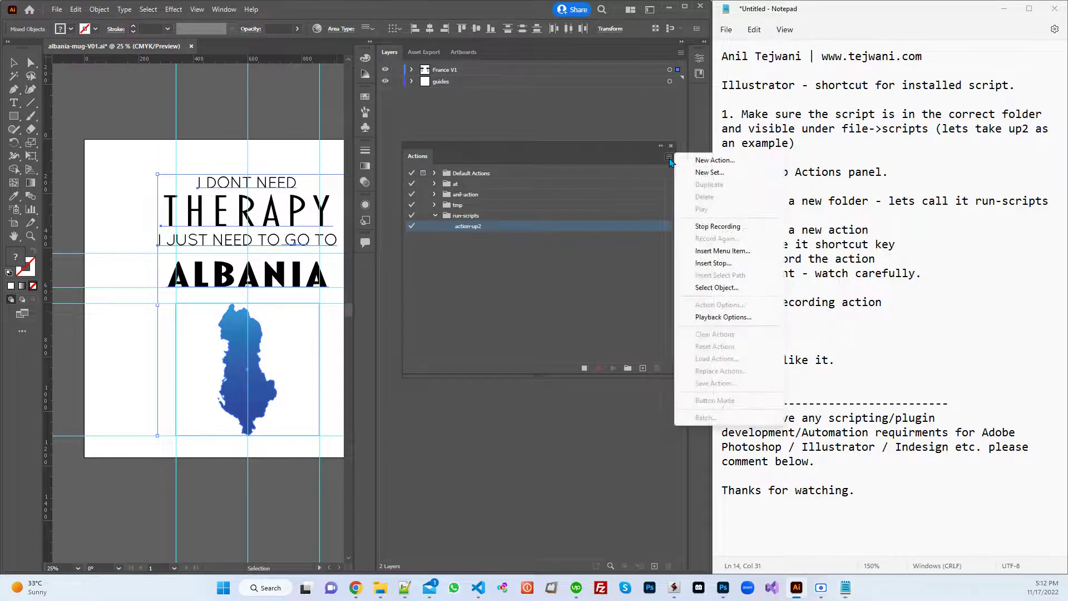
pyautogui.click(723, 251)
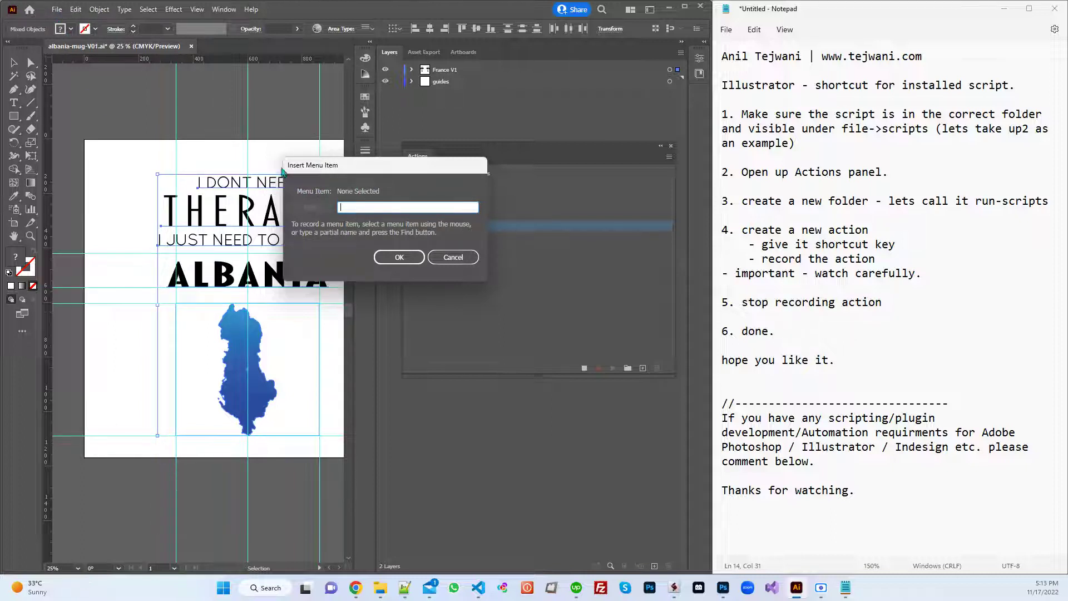
pyautogui.click(57, 10)
pyautogui.moveTo(134, 269)
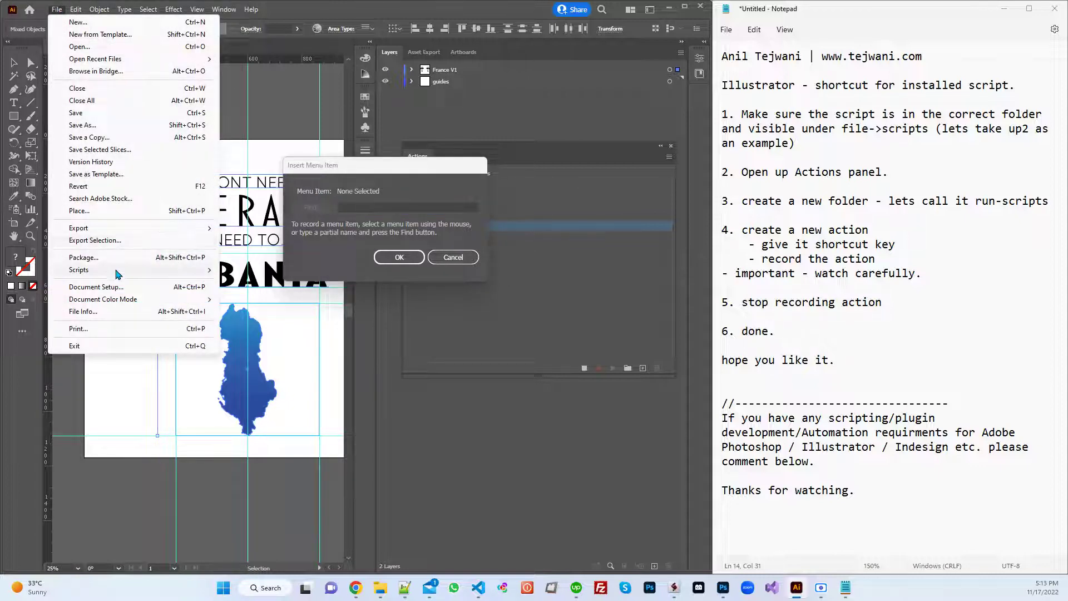
pyautogui.click(245, 319)
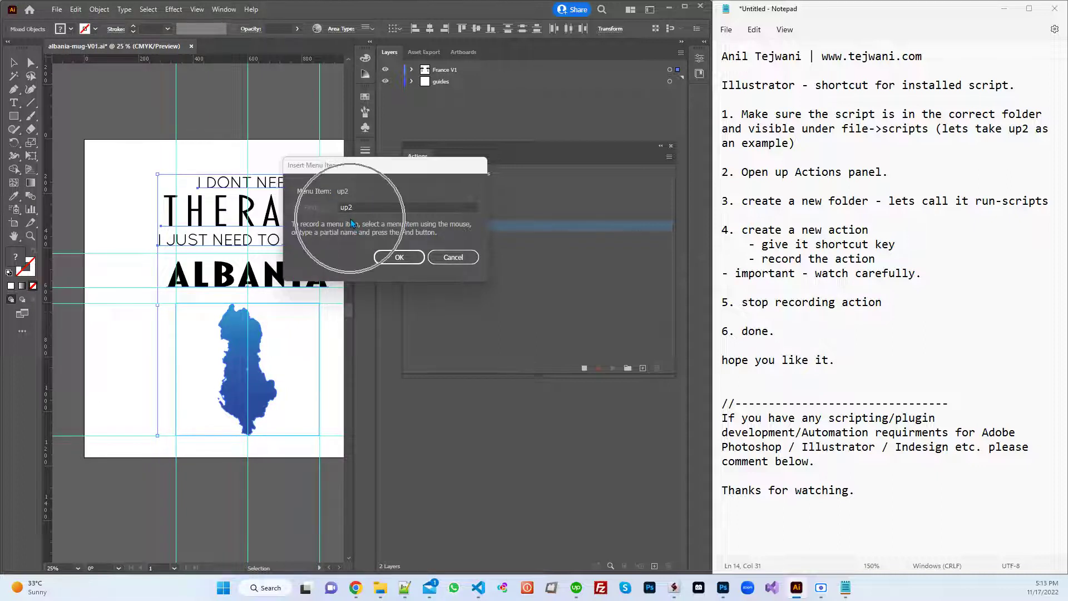
pyautogui.click(394, 258)
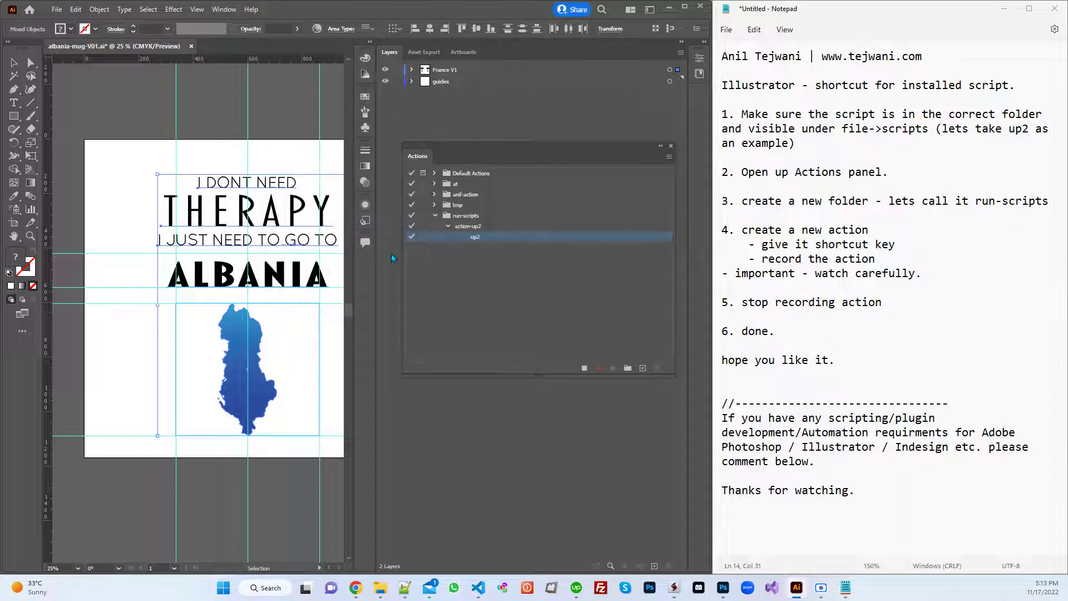
# Step: Stop recording action-up2, checking the stop-recording step in the notes
pyautogui.click(742, 304)
pyautogui.doubleClick(773, 273)
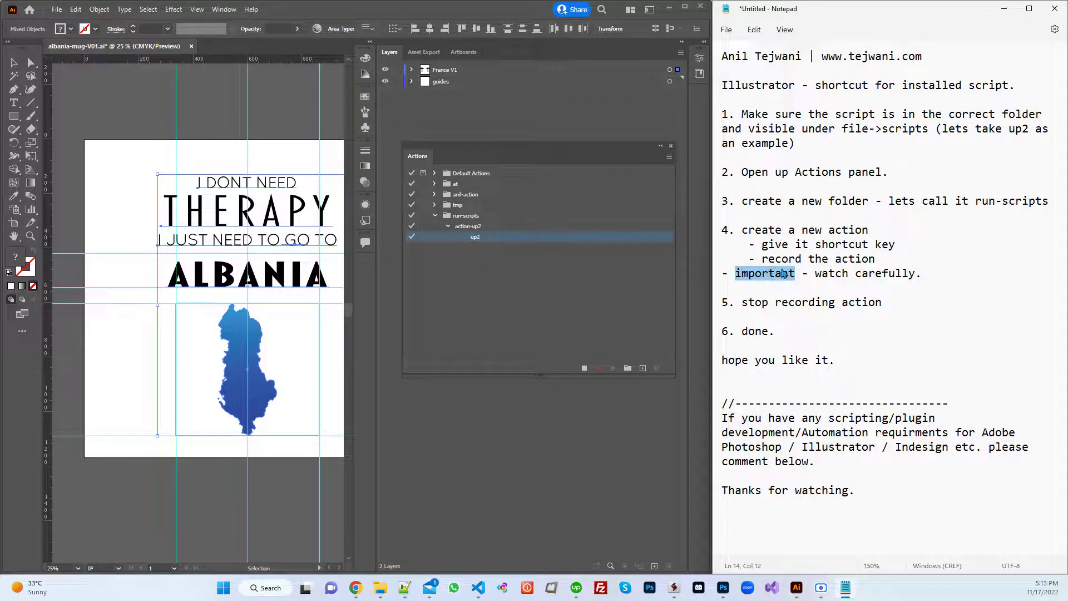
pyautogui.moveTo(743, 302); pyautogui.dragTo(884, 300)
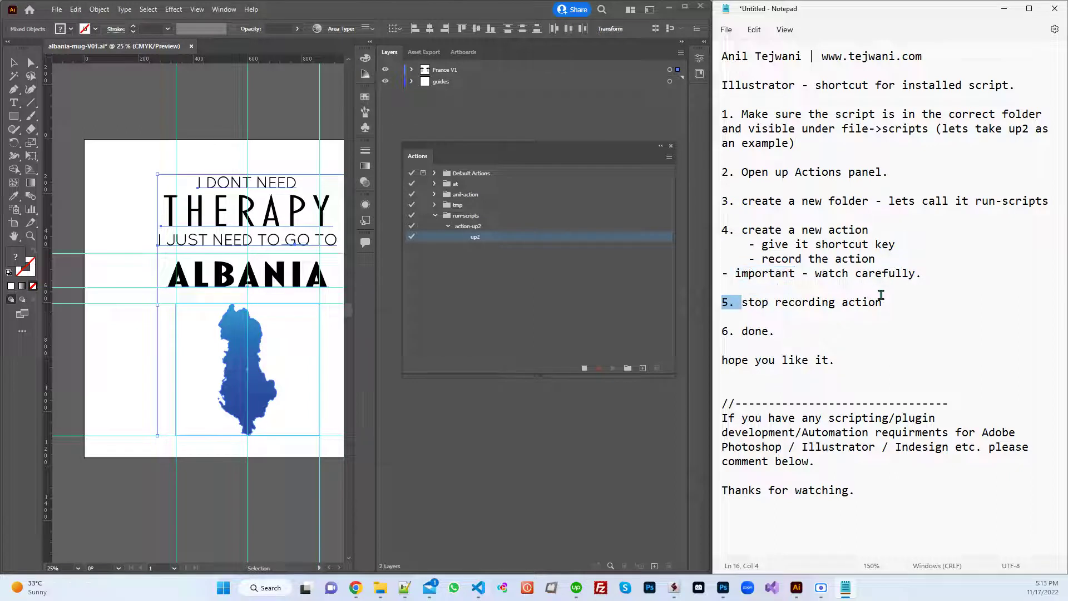
pyautogui.click(586, 369)
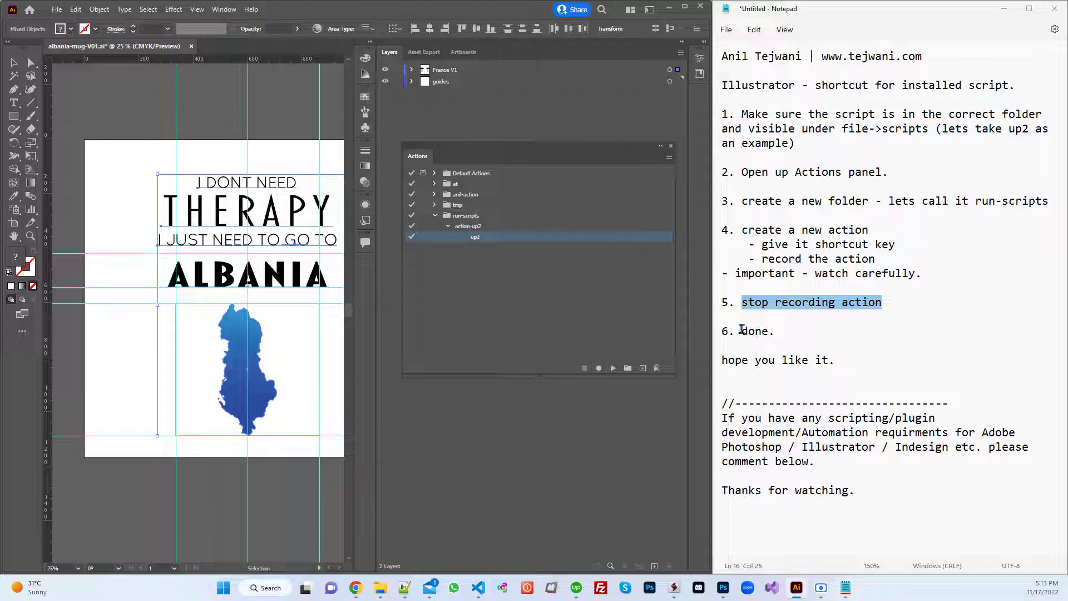
pyautogui.moveTo(742, 331); pyautogui.dragTo(769, 331)
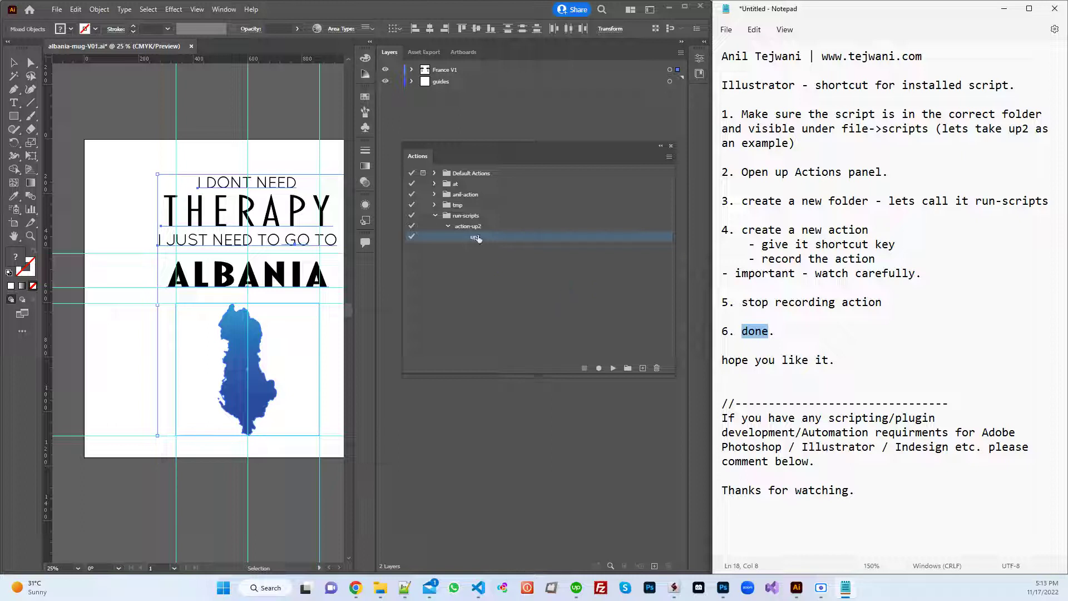
# Step: Deselect the up2 step and review the notes' ending, 'Thanks for watching.'
pyautogui.click(456, 80)
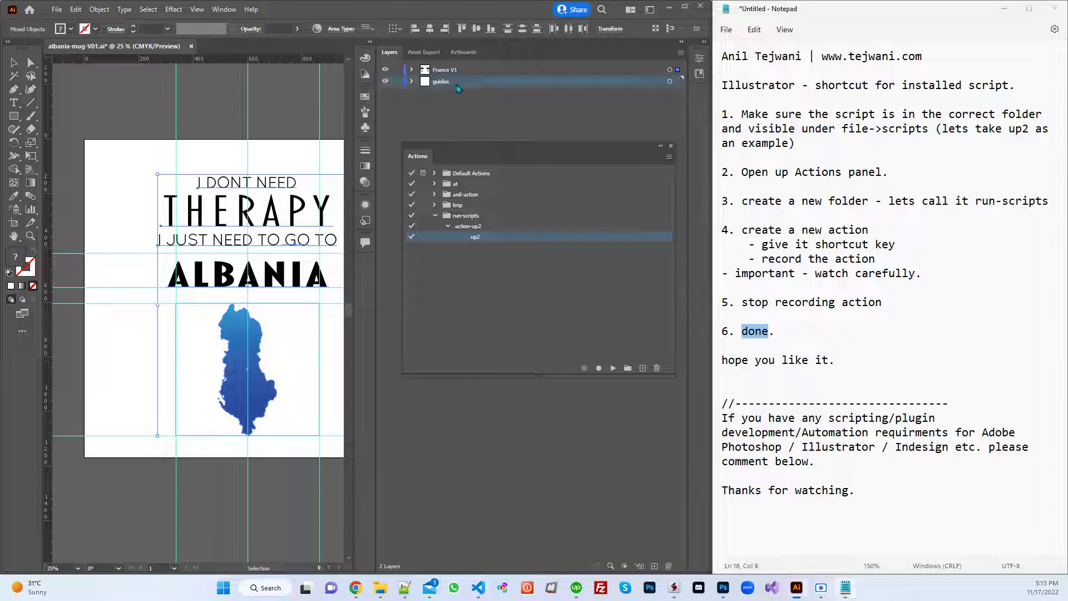
pyautogui.click(552, 319)
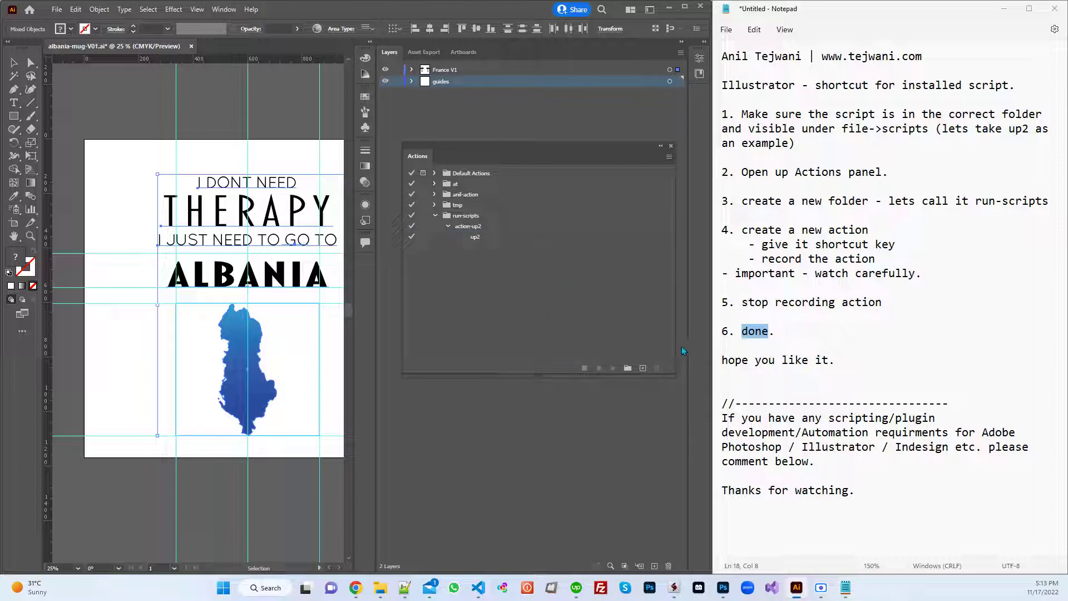
pyautogui.click(768, 421)
pyautogui.scroll(-4, 834, 416)
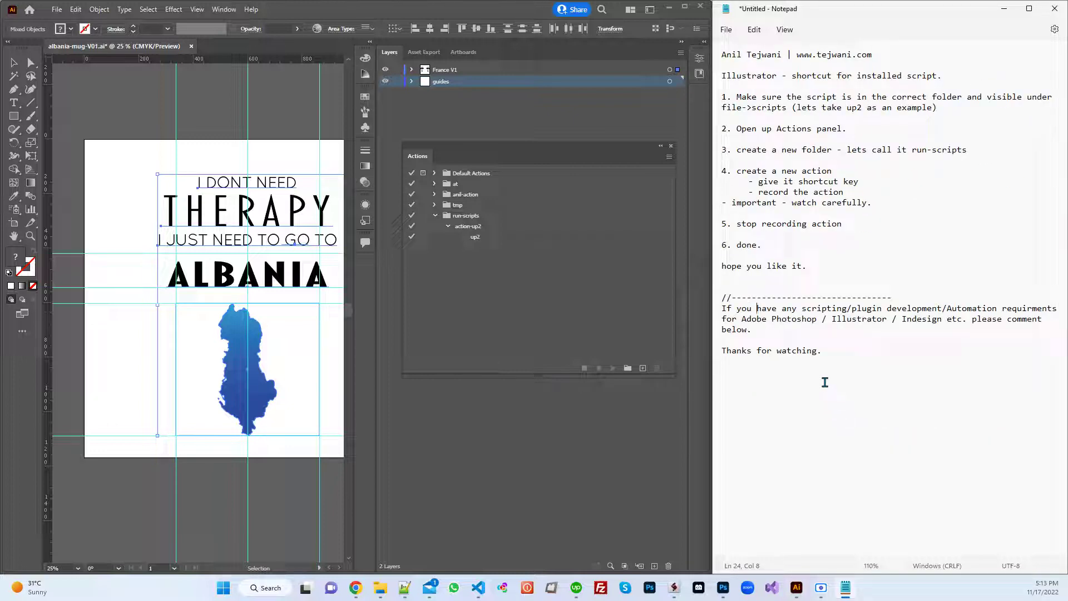
pyautogui.moveTo(822, 351); pyautogui.dragTo(723, 340)
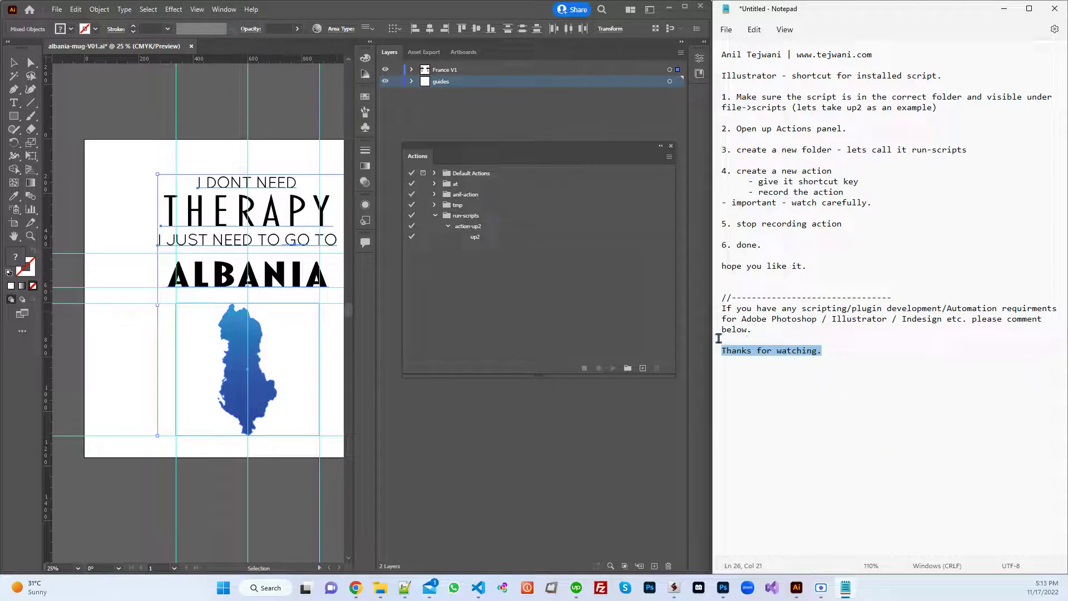
pyautogui.click(806, 392)
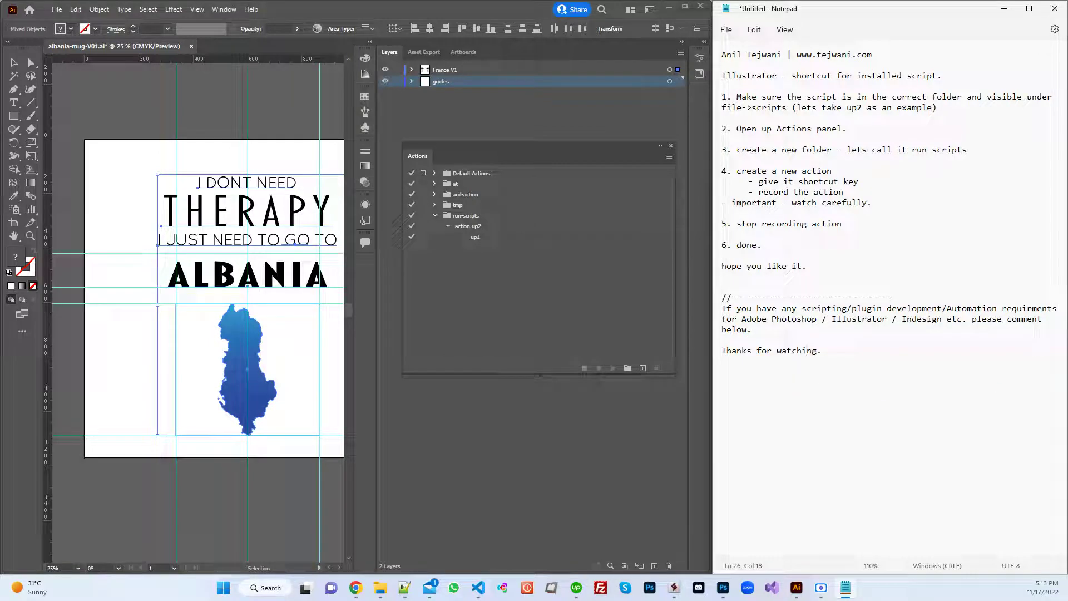